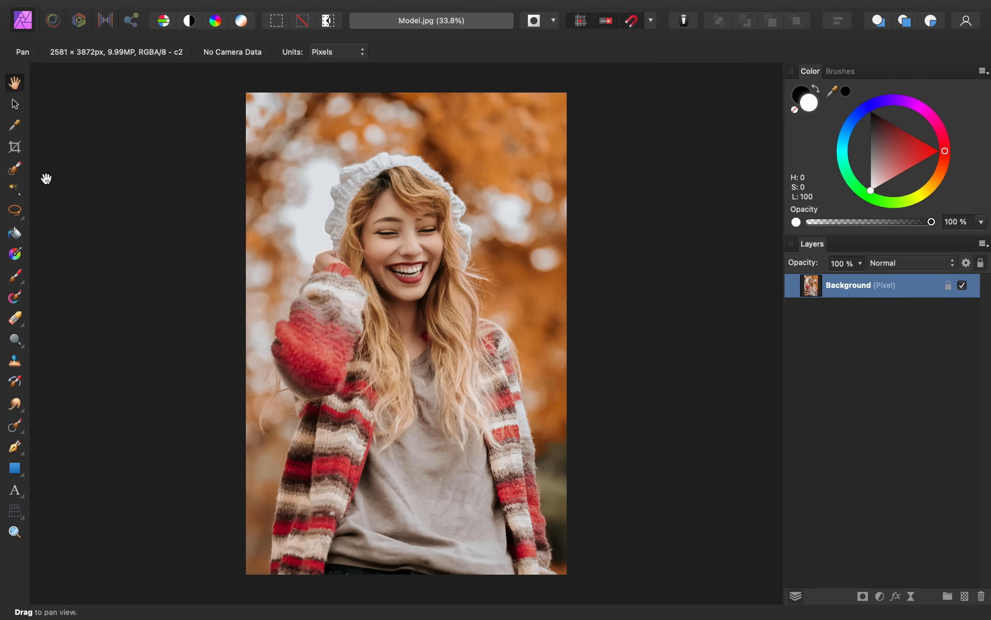
- Select the woman, including her hood, hair and cardigan, with the Selection Brush at 211 px width, snapping to edges
click(17, 174)
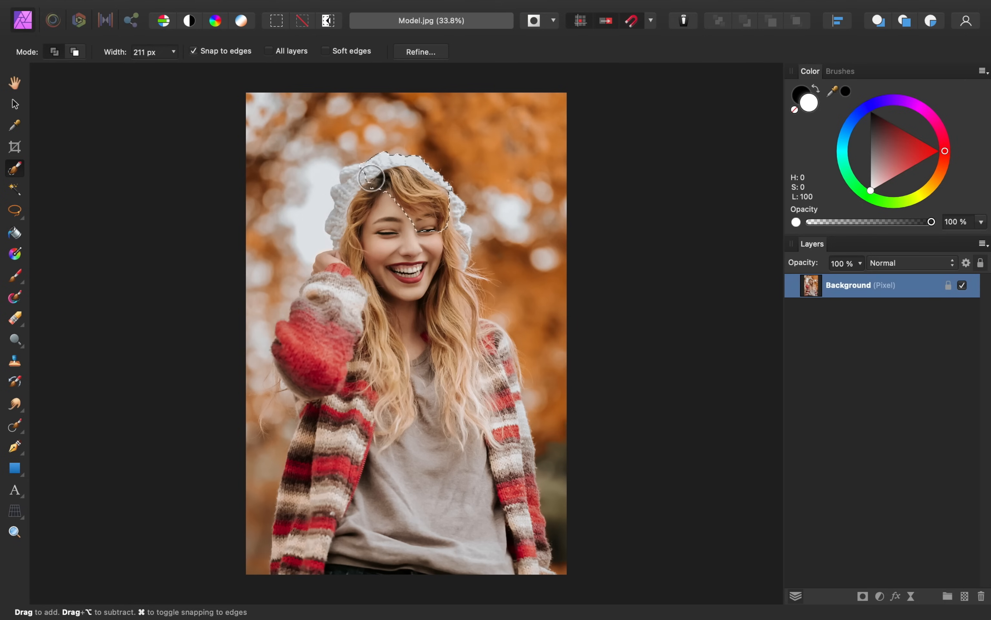
mouse_move(352, 229)
mouse_down()
mouse_move(387, 257)
mouse_move(443, 214)
mouse_move(453, 241)
mouse_move(451, 314)
mouse_move(502, 267)
mouse_up()
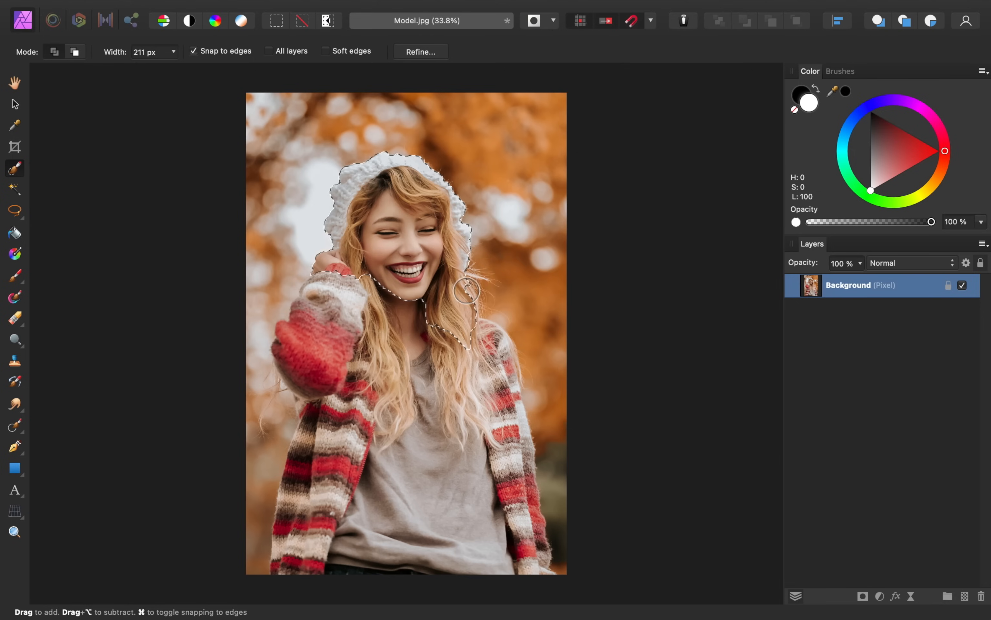
mouse_move(462, 303)
mouse_down()
mouse_move(386, 308)
mouse_move(393, 297)
mouse_move(330, 322)
mouse_move(320, 358)
mouse_move(326, 290)
mouse_move(313, 296)
mouse_move(333, 463)
mouse_move(328, 494)
mouse_move(310, 403)
mouse_move(294, 569)
mouse_move(530, 568)
mouse_move(500, 364)
mouse_move(481, 335)
mouse_move(459, 355)
mouse_move(487, 544)
mouse_up()
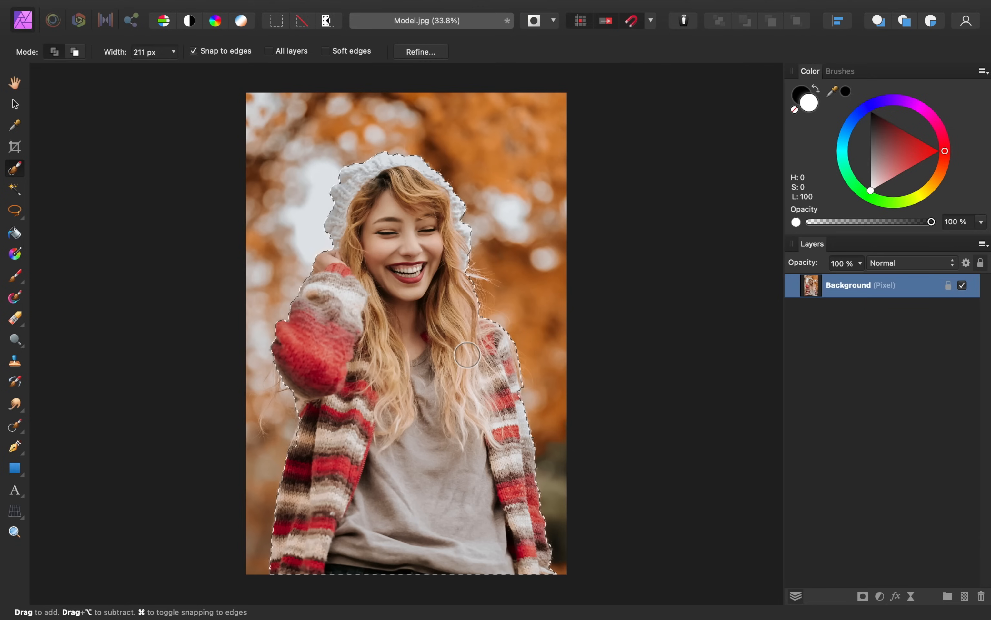
- Start refining the selection with a Black and white preview and set Smooth to 100 px
click(430, 52)
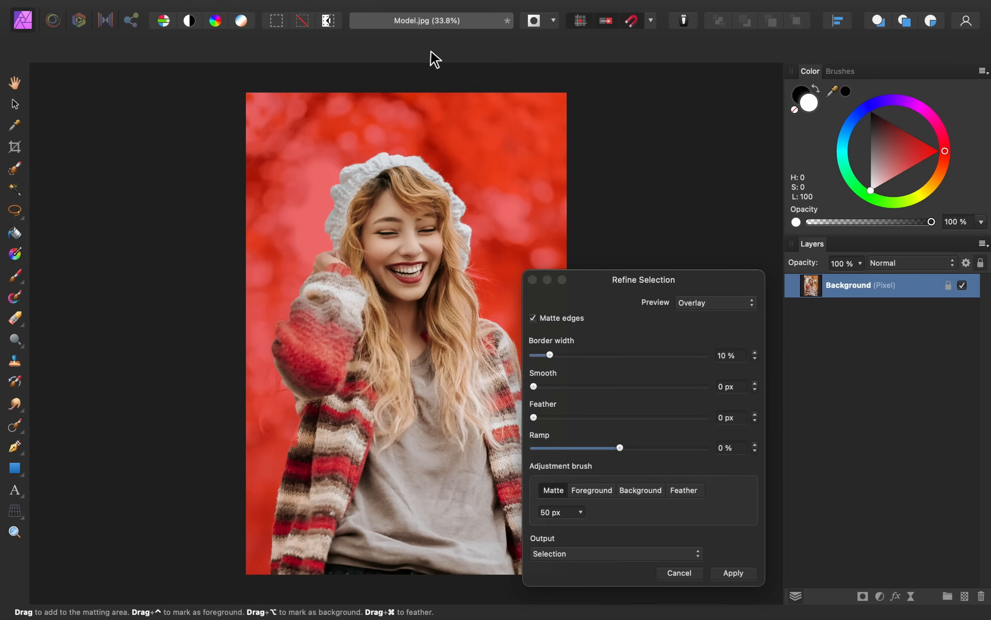
click(720, 311)
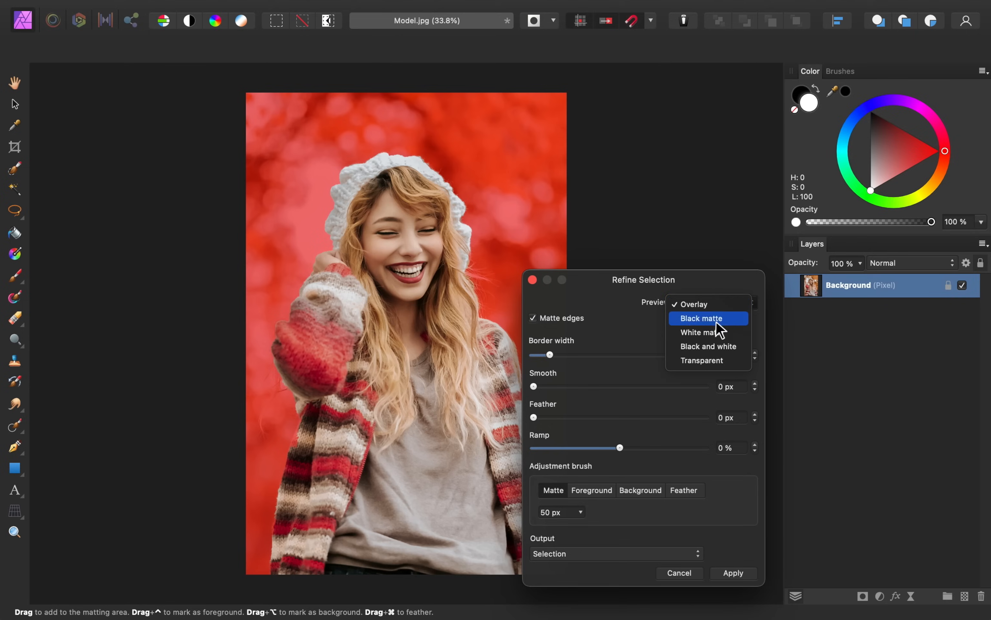
click(728, 350)
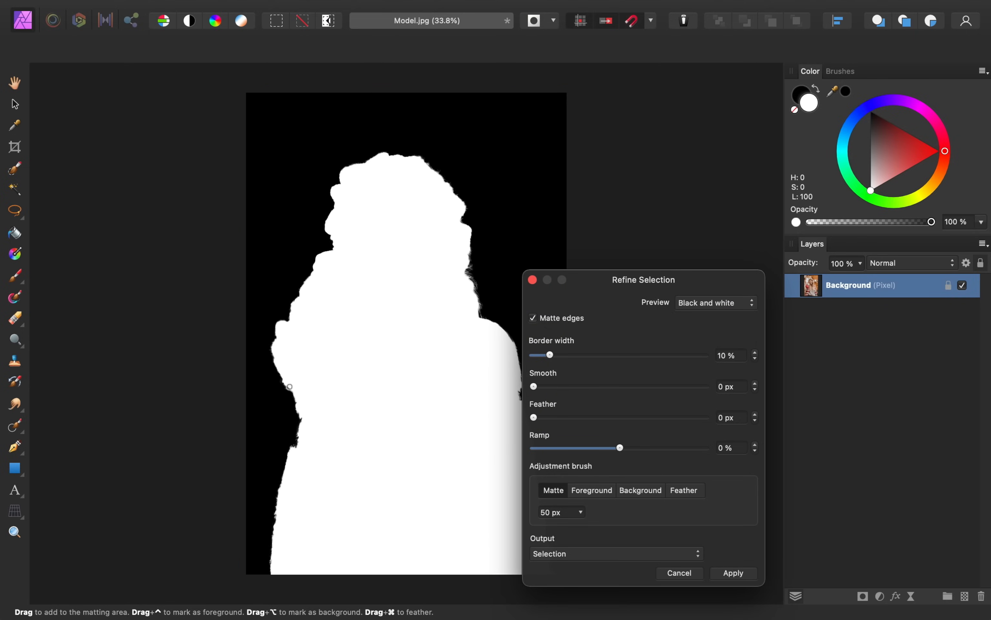
scroll(273, 369, up, 5)
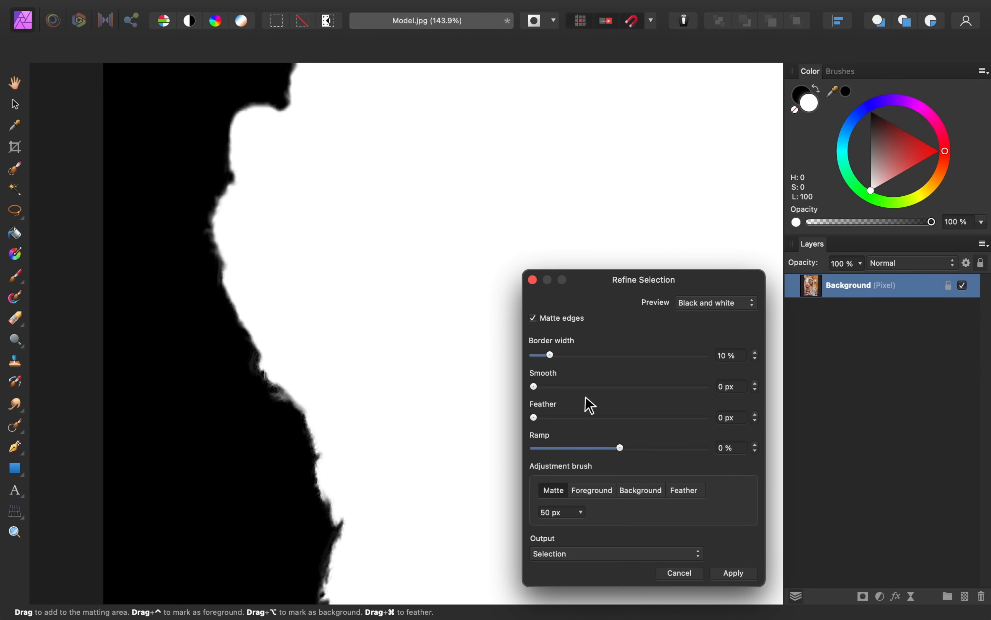
drag(534, 386, 733, 397)
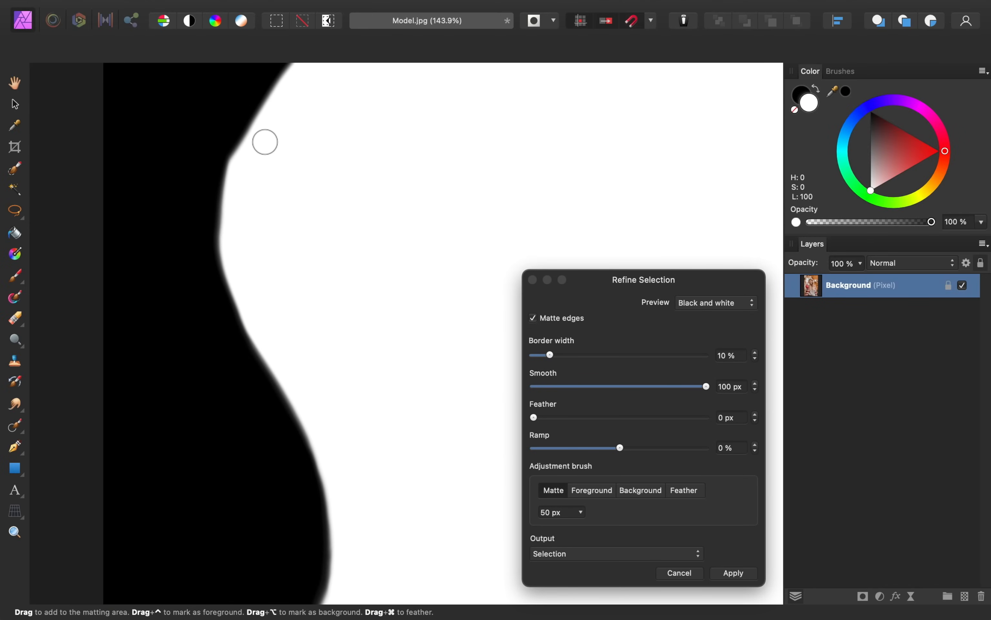
scroll(370, 443, down, 10)
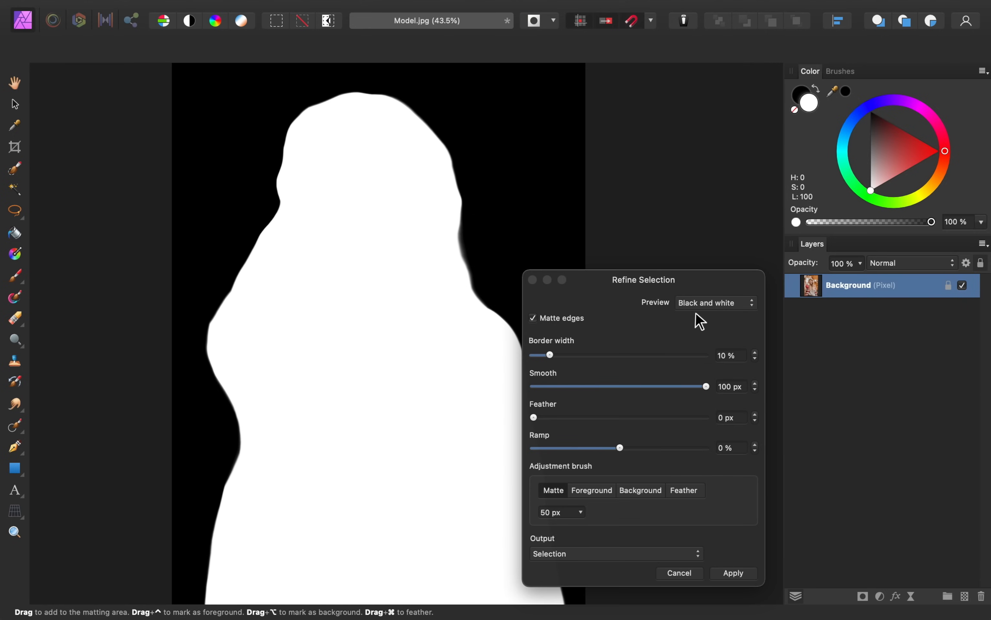
- Return the refinement preview to Overlay, set Smooth to 24.8 px and apply the refined selection
click(708, 308)
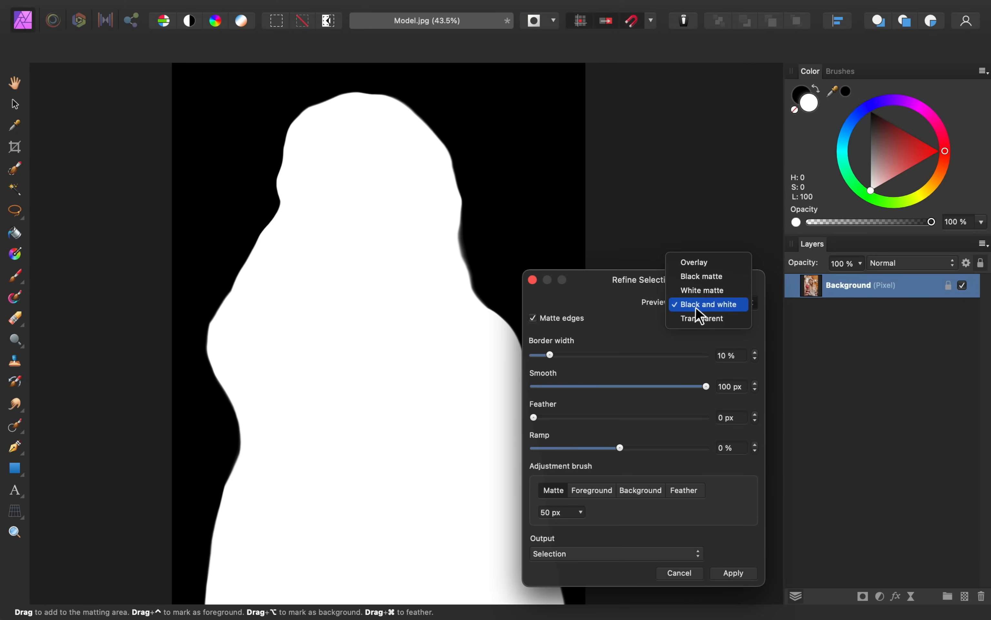
click(706, 265)
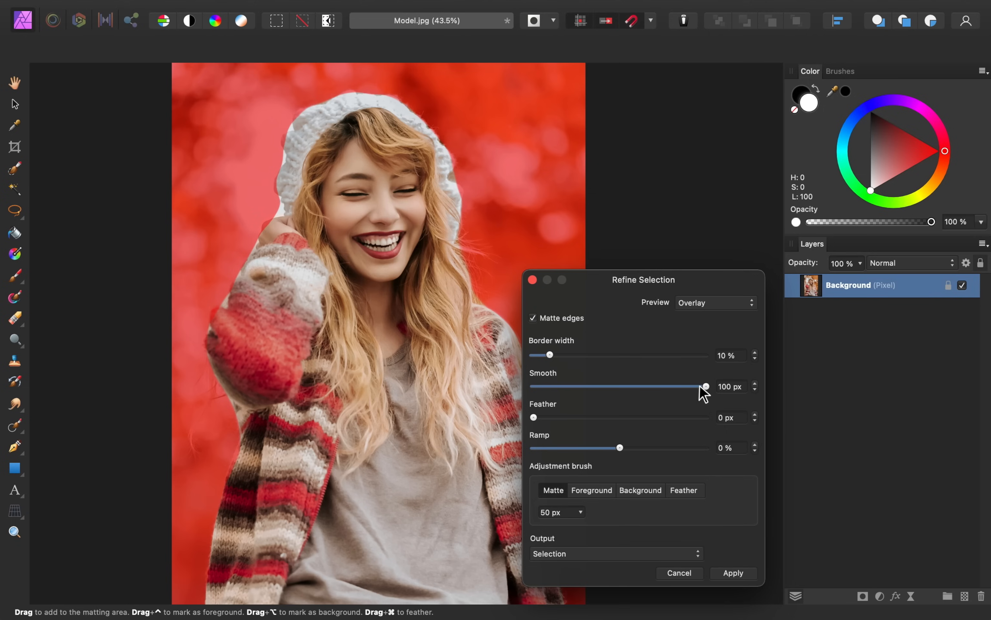
drag(706, 385, 638, 389)
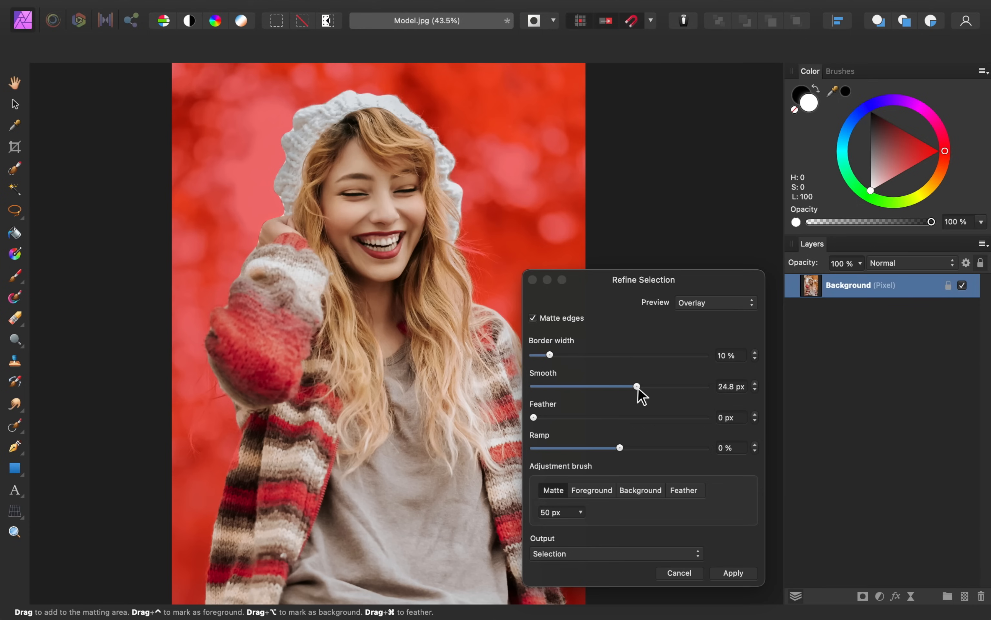
click(732, 575)
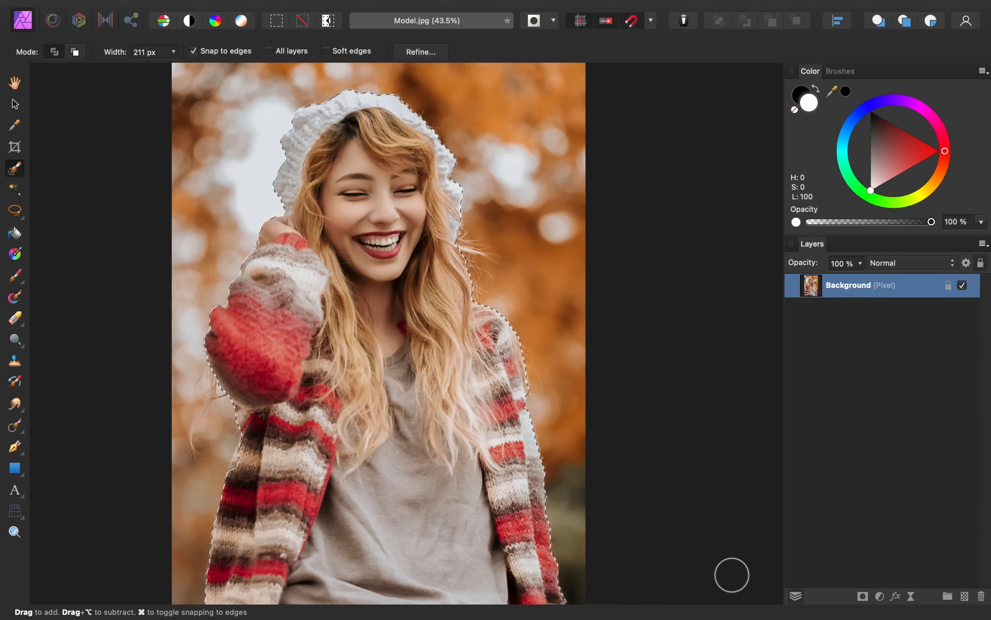
- Duplicate the selected woman onto a new layer, deselect, and briefly hide the original layer to check the cutout
key(super+j)
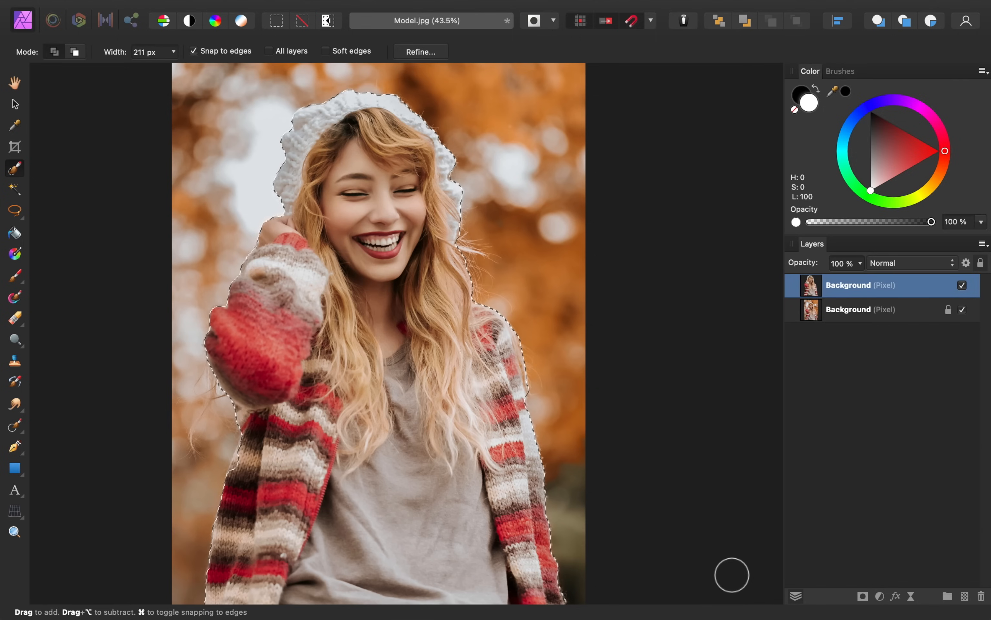
key(super+d)
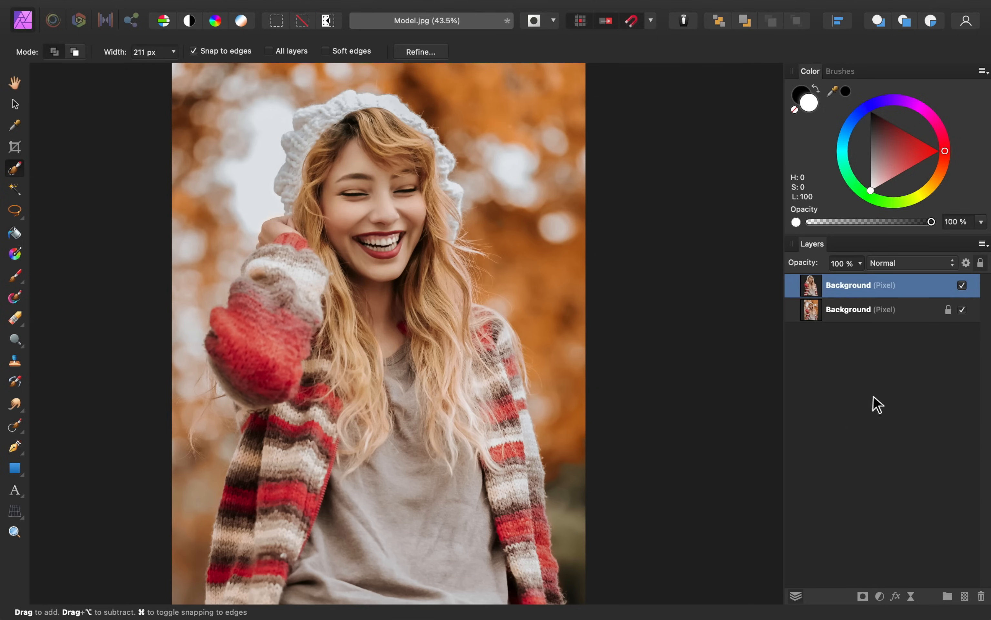
click(963, 309)
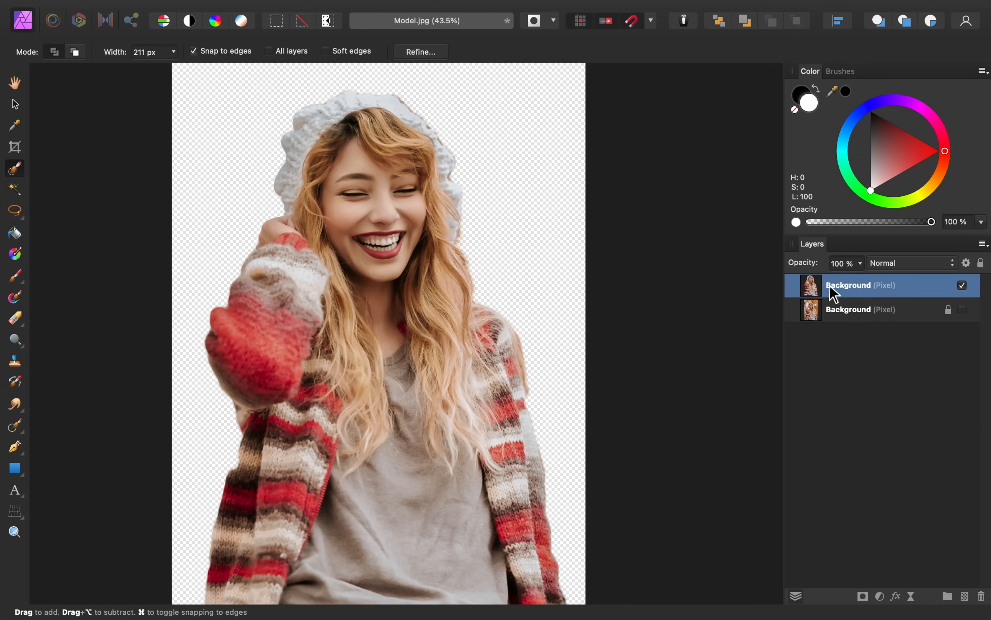
click(962, 310)
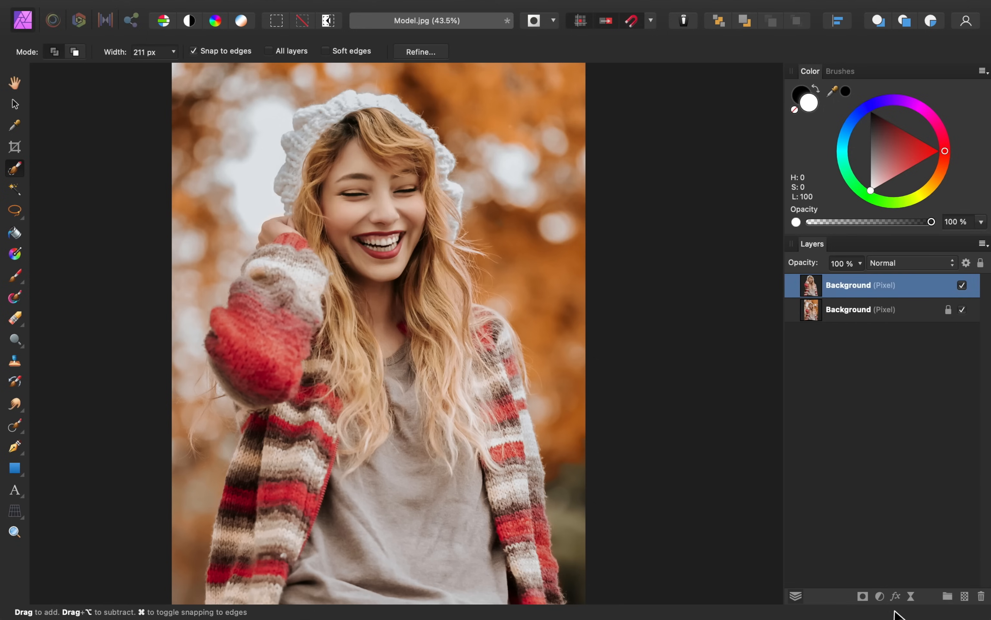
- Add an Outline layer effect to the cutout layer with a radius of 44.6 px
click(896, 597)
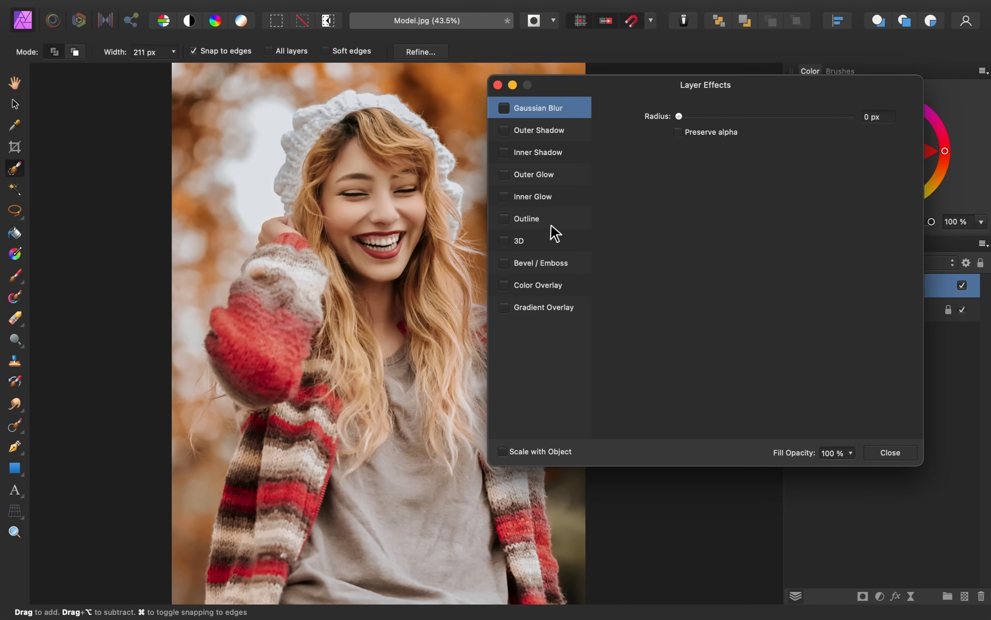
click(540, 222)
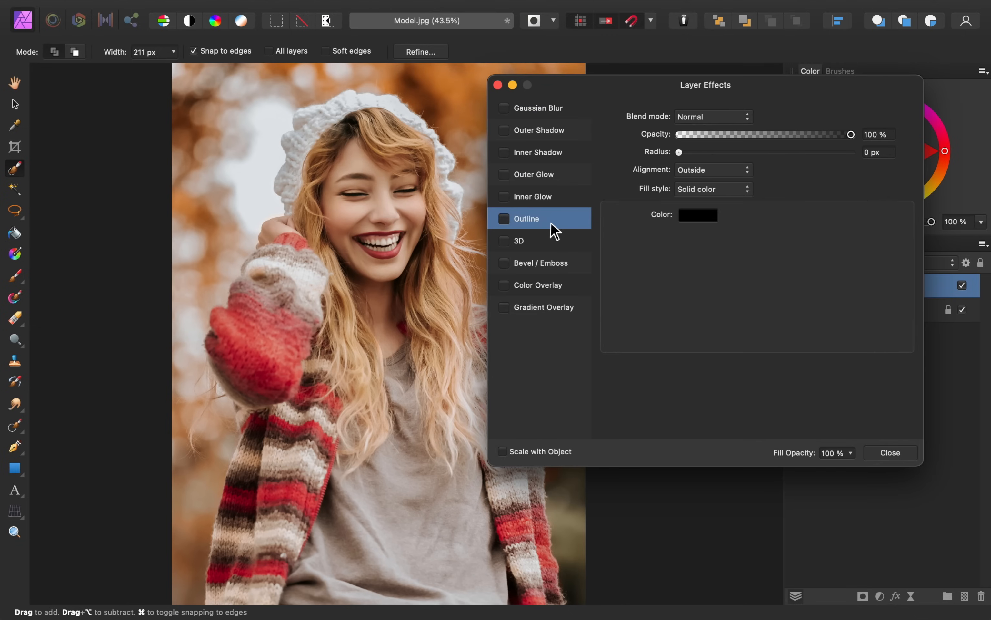
click(504, 219)
drag(678, 151, 821, 158)
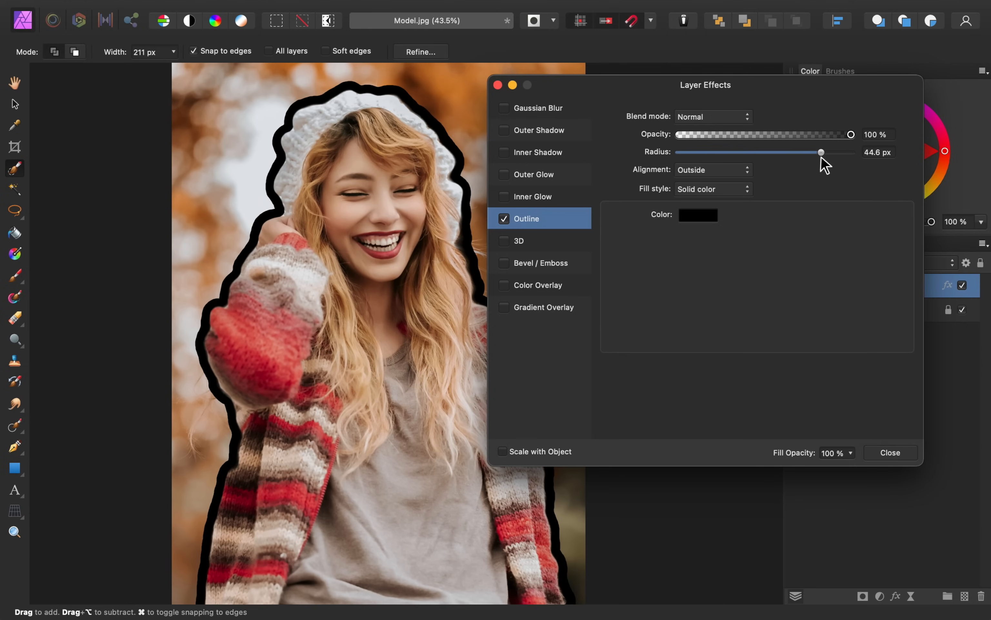
- Try outline radii of 100 px and 300 px around the woman
drag(821, 156, 879, 161)
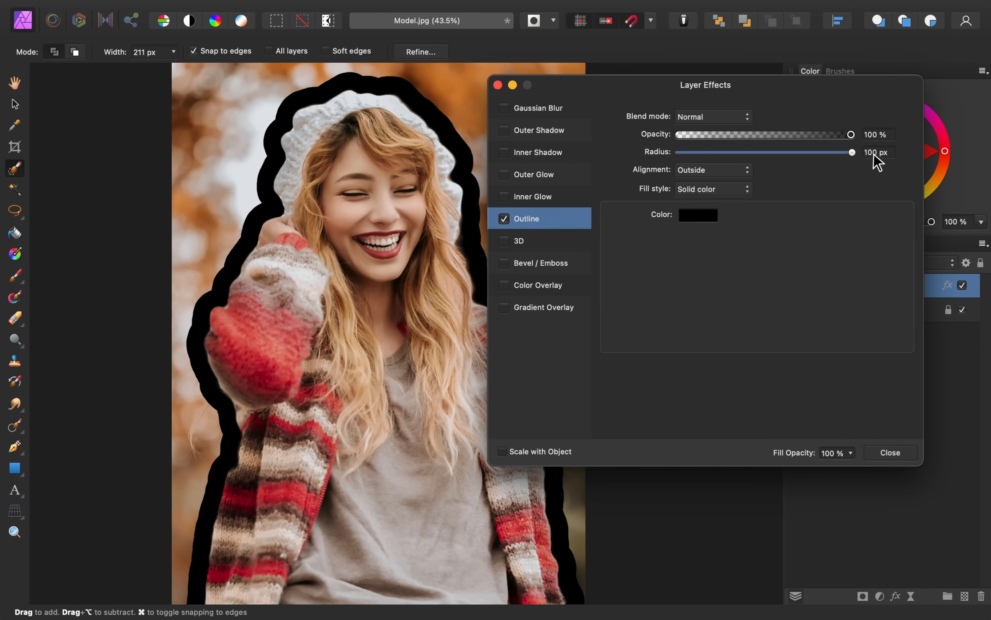
click(874, 152)
text(300)
key(Return)
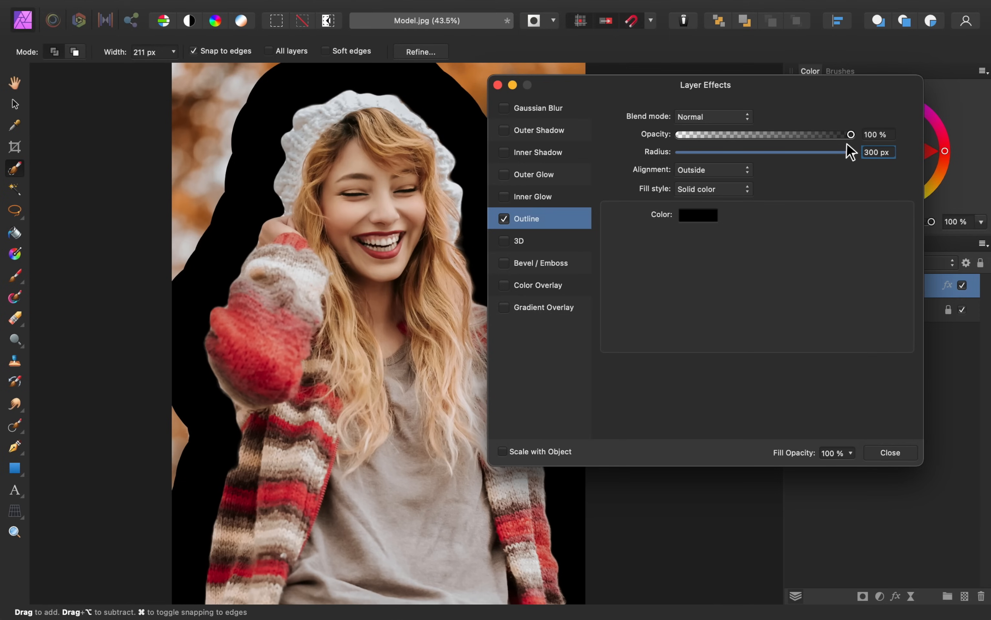
- Set the outline's radius to 49.9 px and its colour to white, and close the layer effects
mouse_move(852, 152)
mouse_down()
mouse_move(811, 153)
mouse_move(833, 154)
mouse_up()
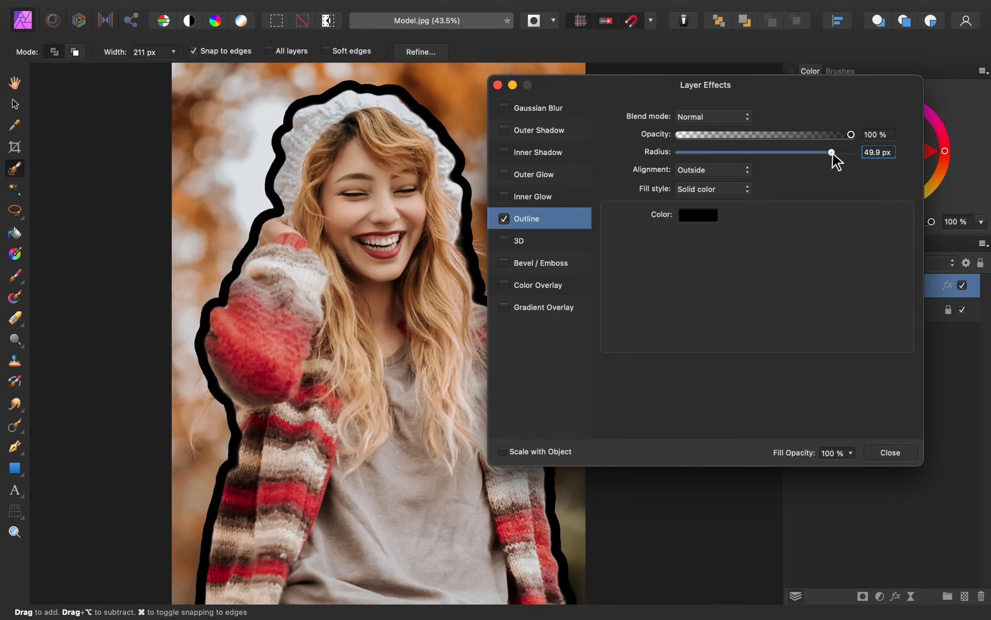
click(696, 217)
drag(752, 338, 712, 419)
click(651, 248)
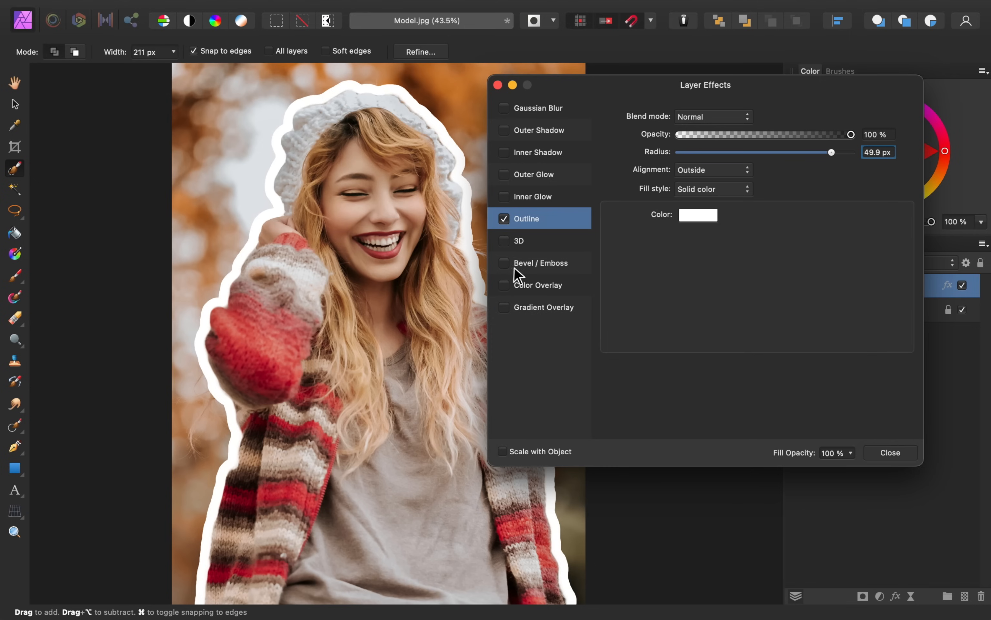
click(887, 456)
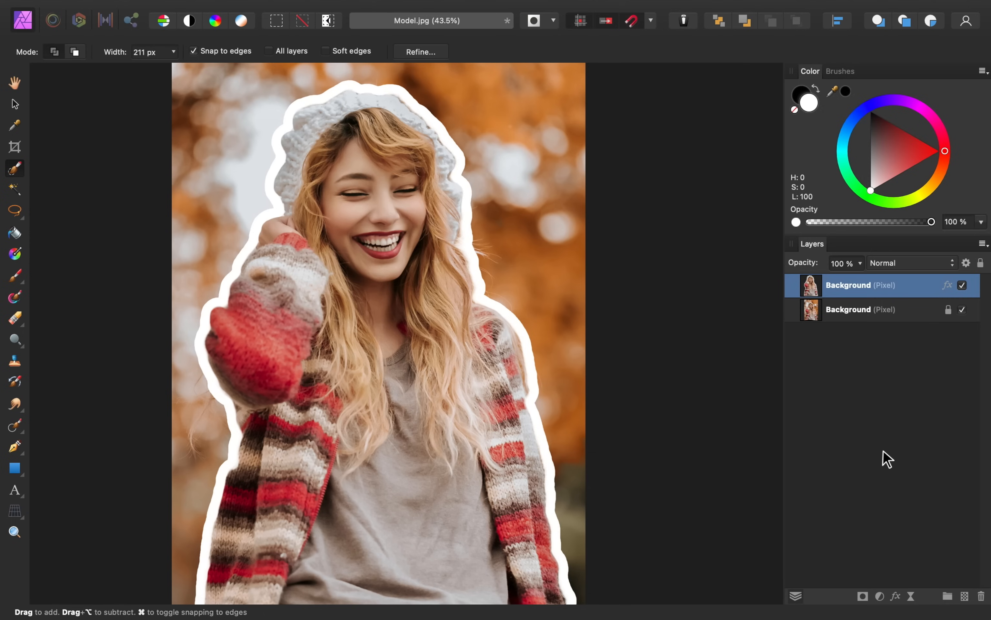
- Add a Gaussian Blur effect of 26 px to the original Background layer with Preserve alpha enabled
click(852, 316)
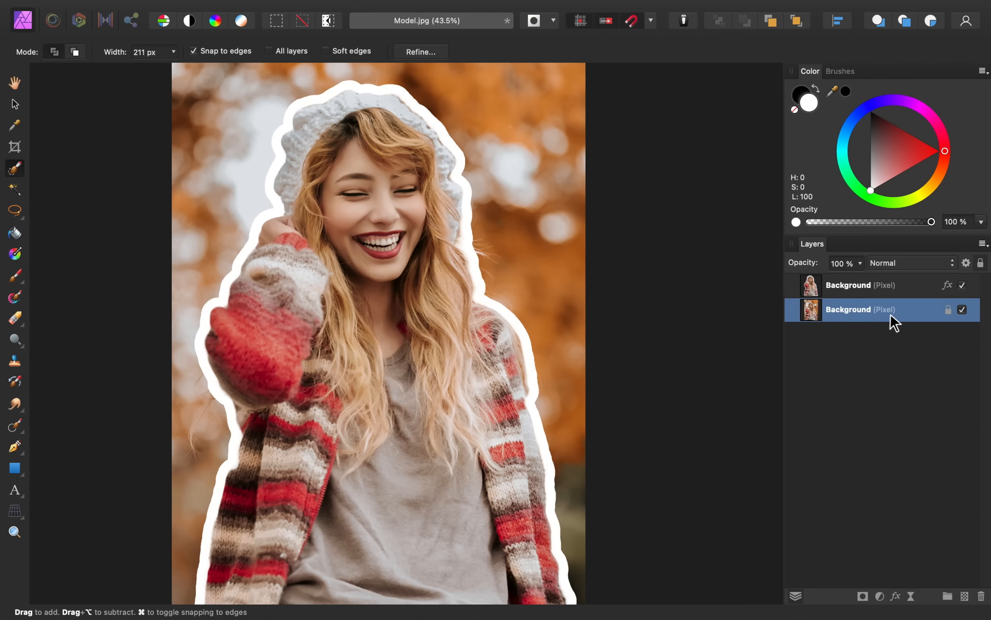
click(896, 596)
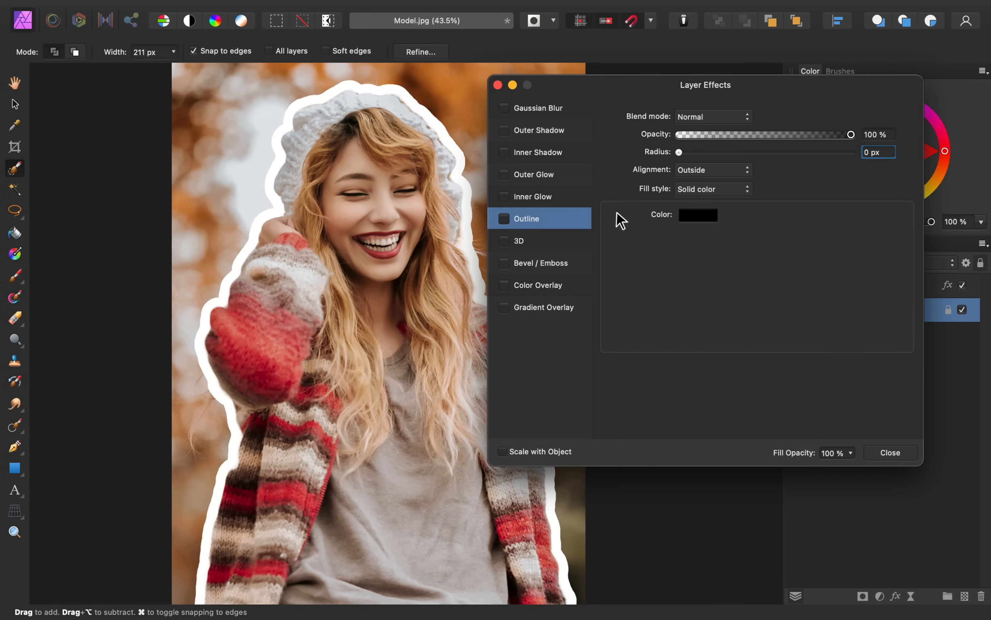
click(553, 116)
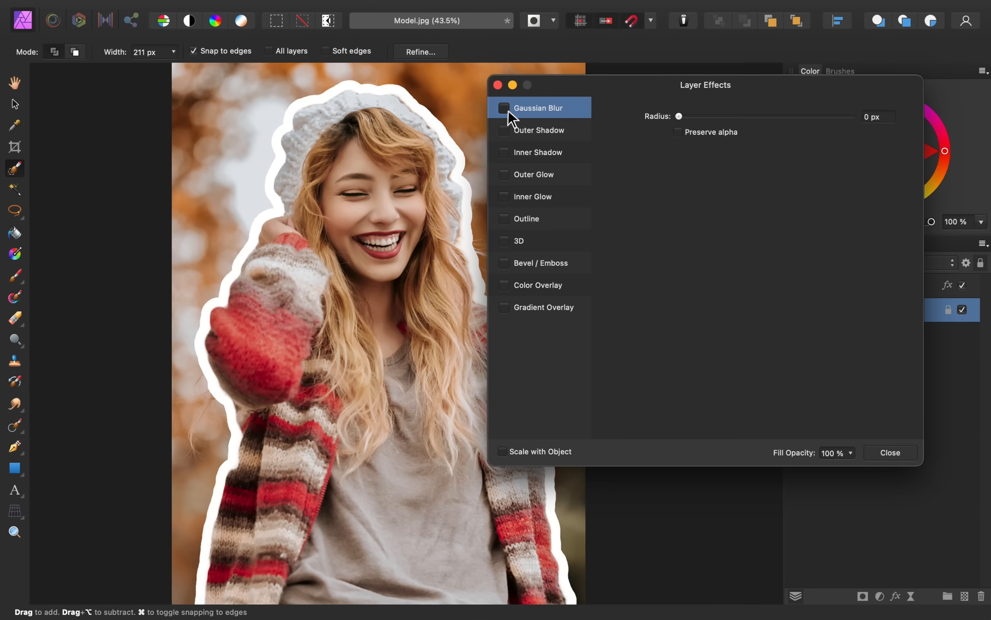
click(505, 108)
drag(680, 117, 786, 125)
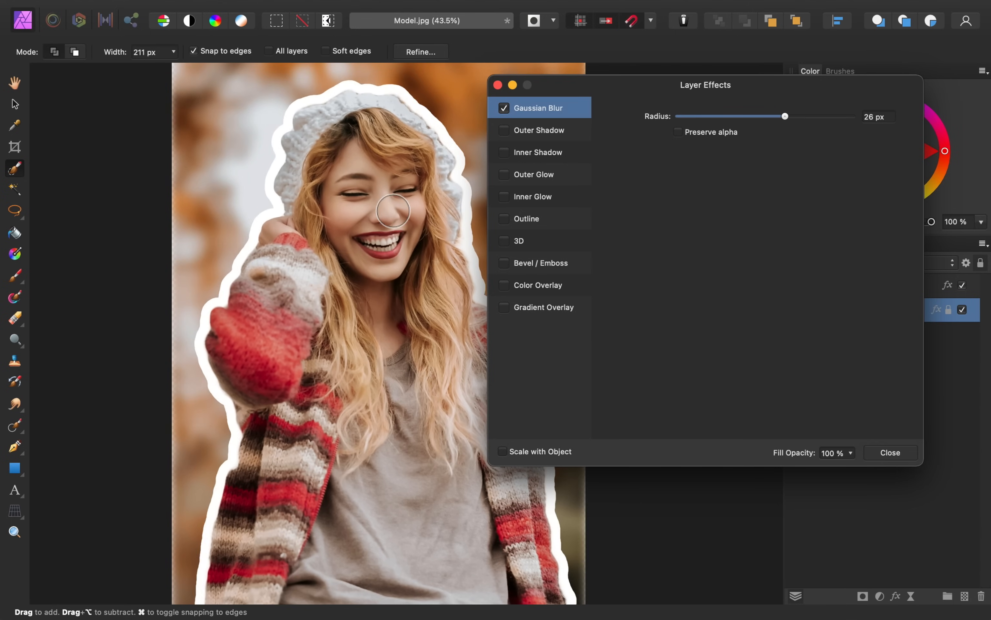
scroll(393, 211, right, 5)
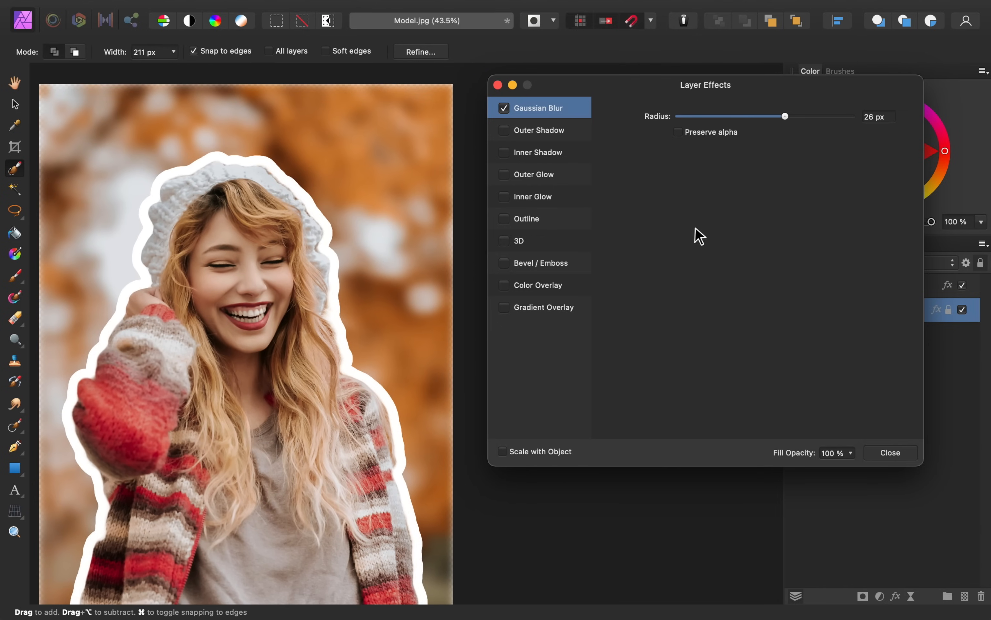
click(678, 132)
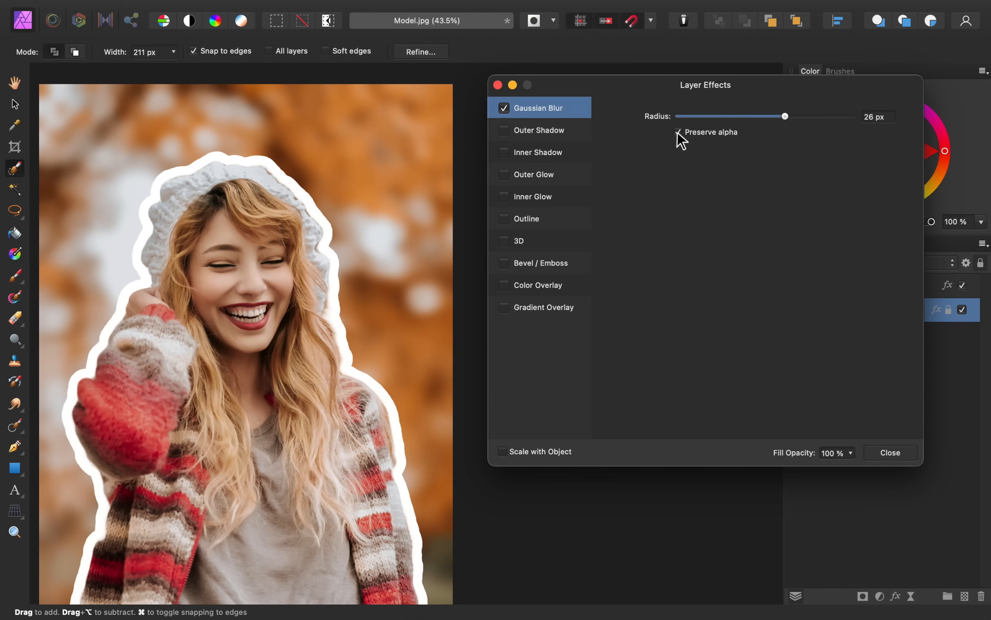
- Reset the background blur radius to 0 px for comparison, set it to 26.7 px and close the layer effects
drag(782, 119, 626, 133)
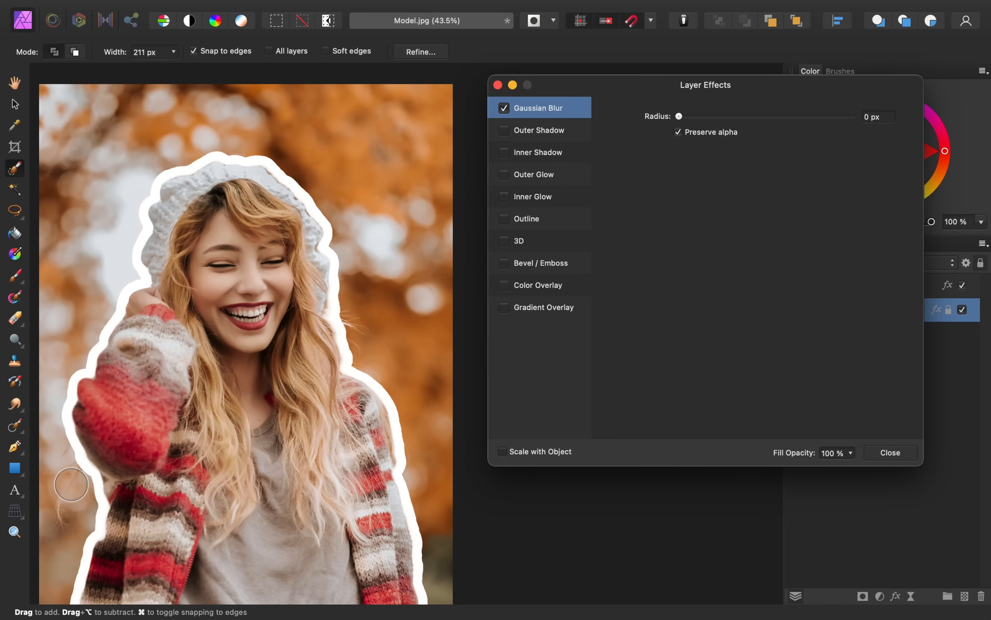
drag(679, 116, 788, 116)
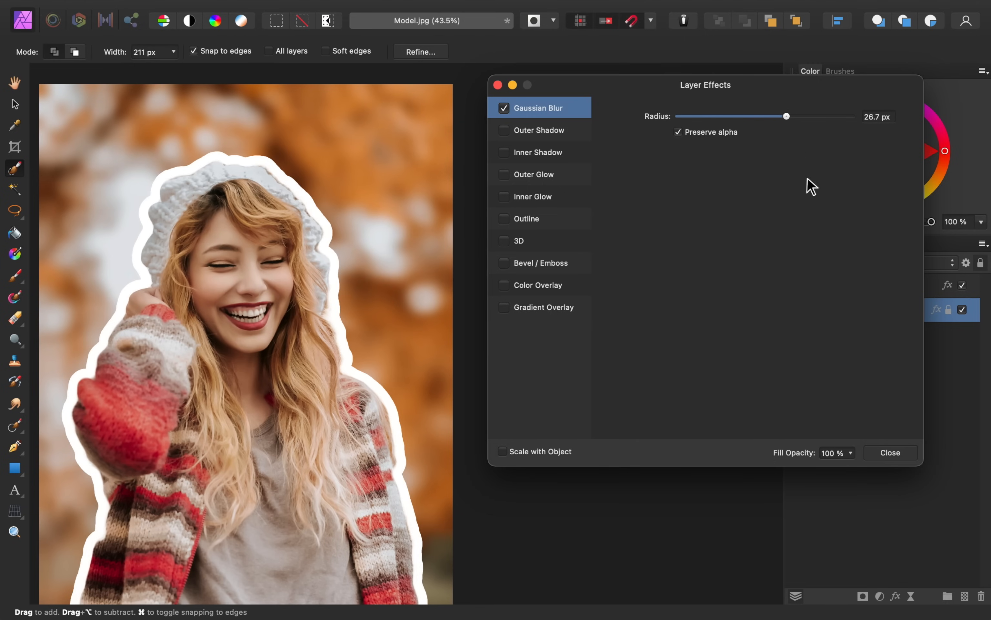
click(887, 451)
scroll(697, 465, left, 4)
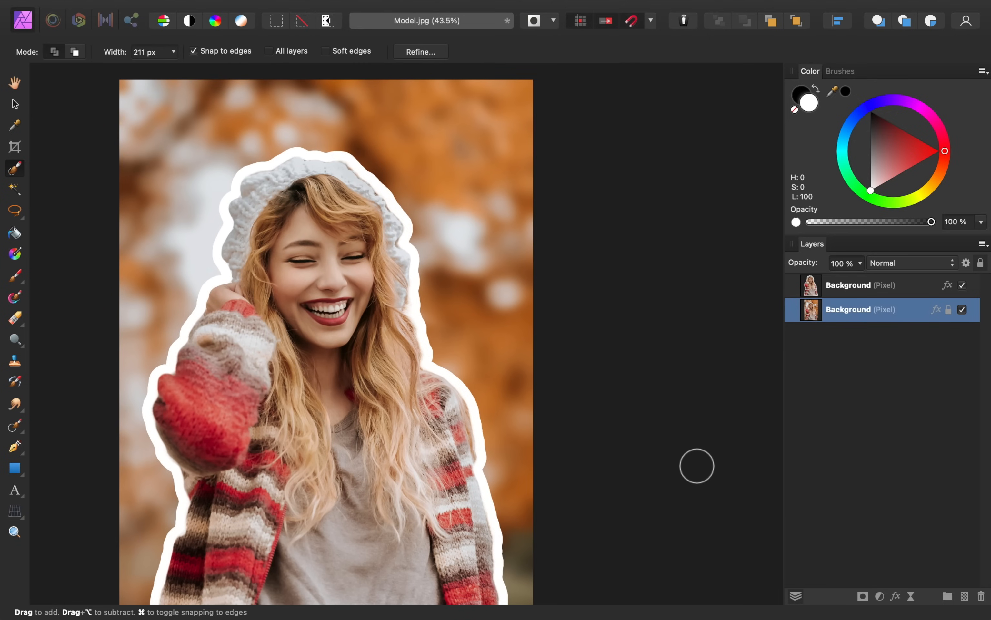
- Add a Brightness and Contrast adjustment directly above the original Background layer and lower its brightness to darken the background
click(880, 596)
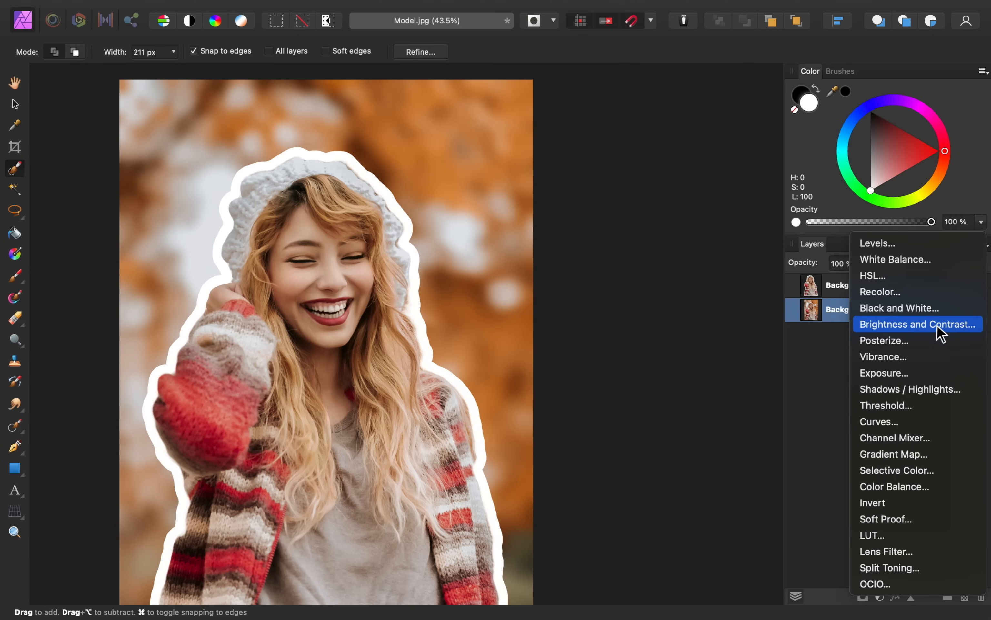
click(949, 327)
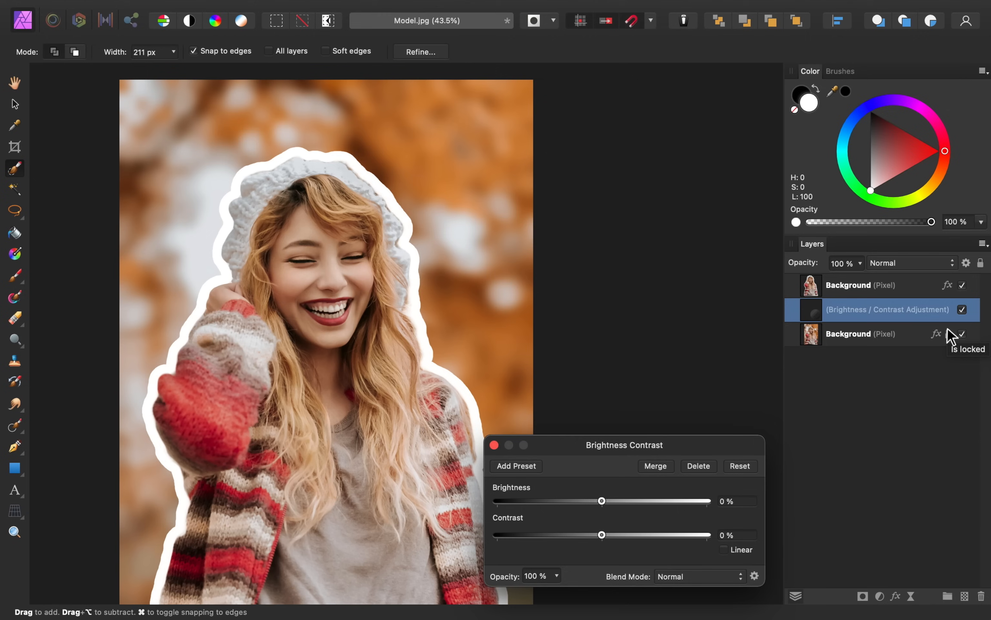
drag(603, 501, 553, 503)
click(494, 444)
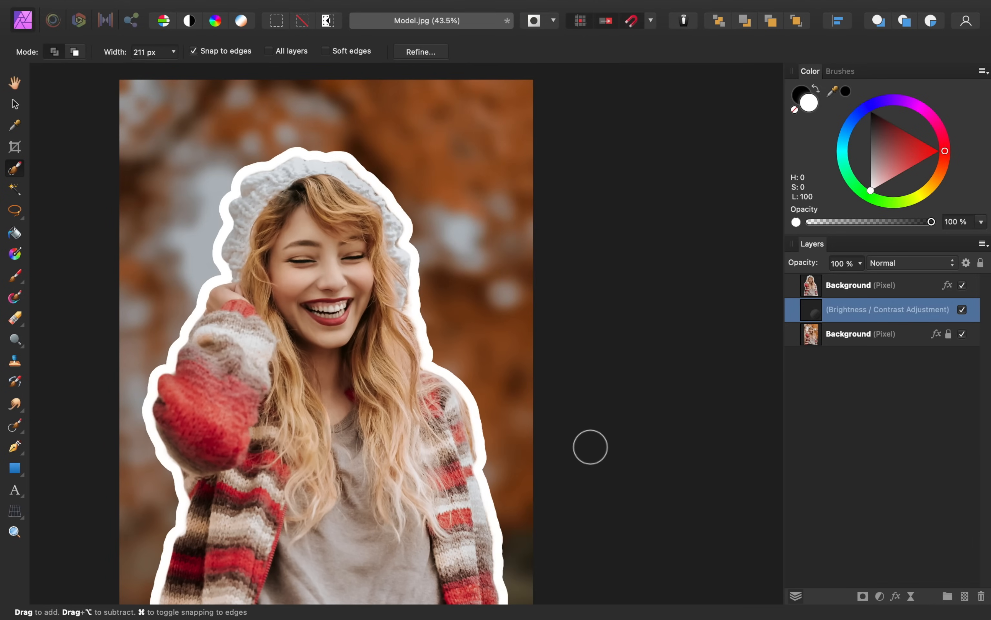
- Add a new empty pixel layer above the outlined cut-out of the woman
key(super+0)
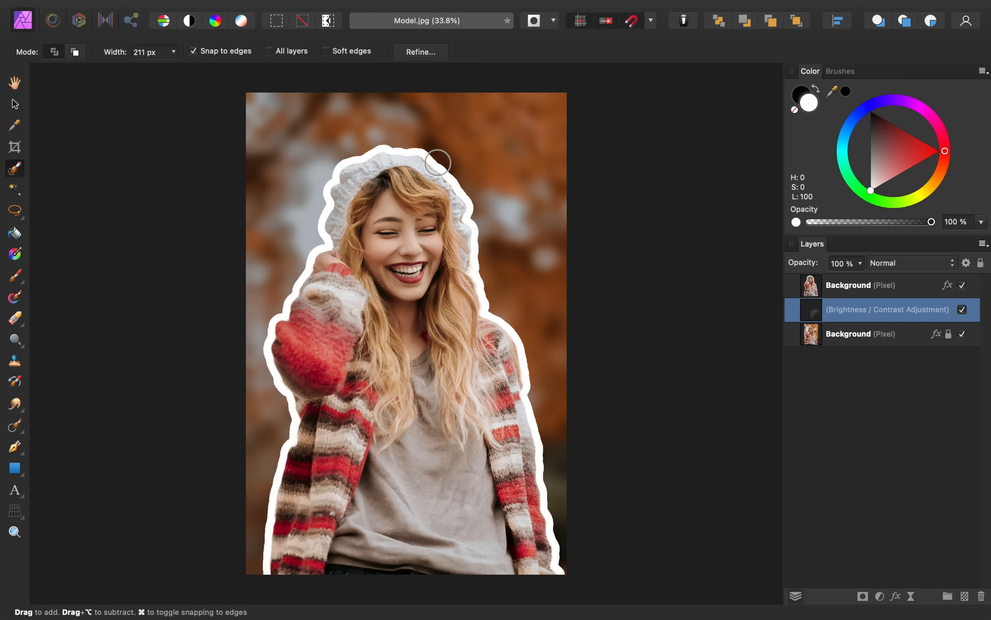
scroll(438, 163, up, 5)
scroll(438, 162, up, 1)
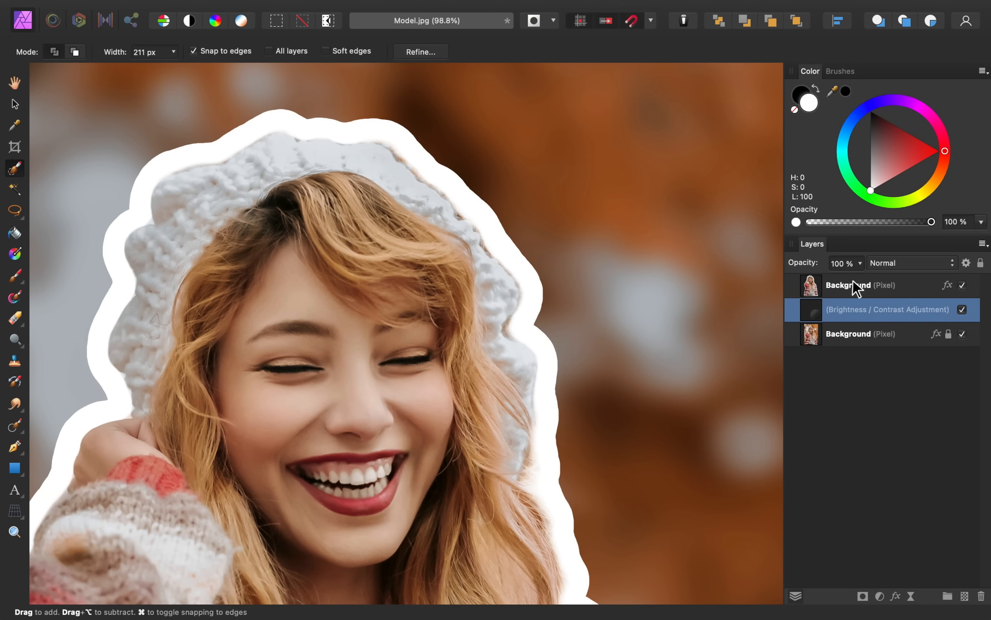
click(836, 286)
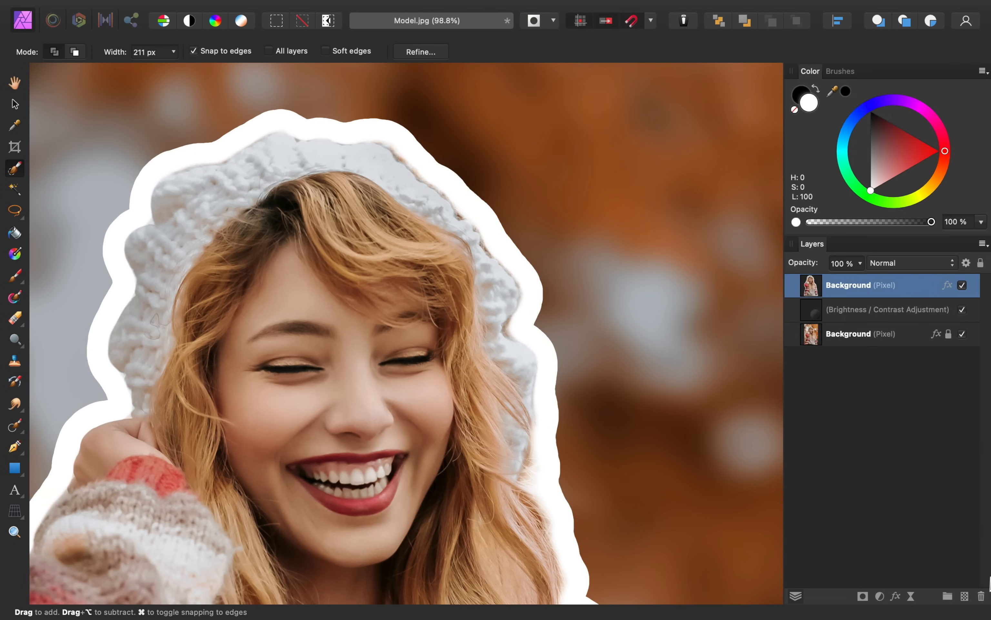
click(964, 596)
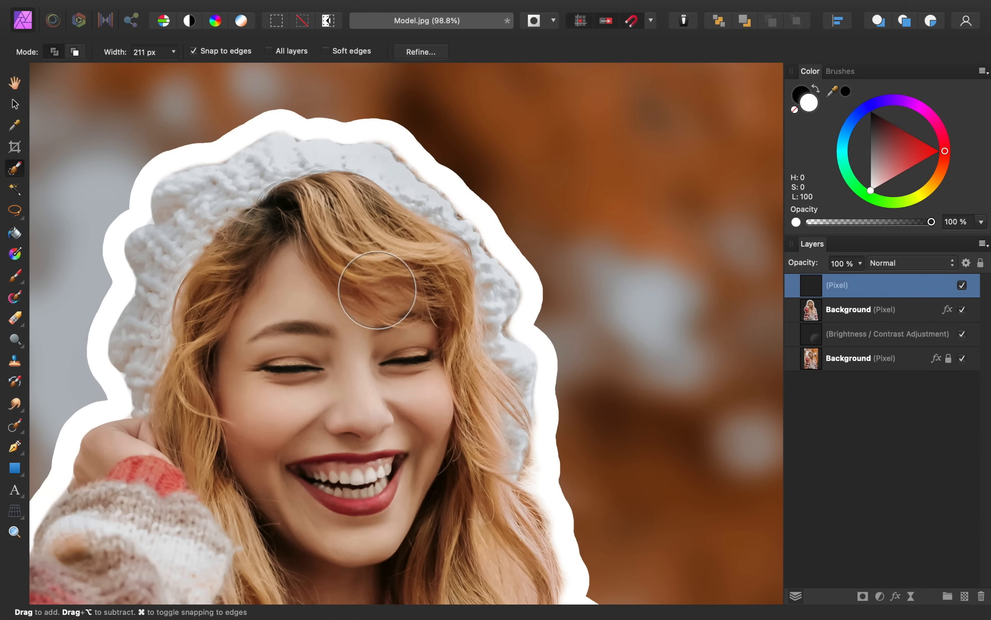
- Paint white with the Paint Brush over the brown fringe along the hood's edge, and compare with the paint layer hidden and shown
click(16, 276)
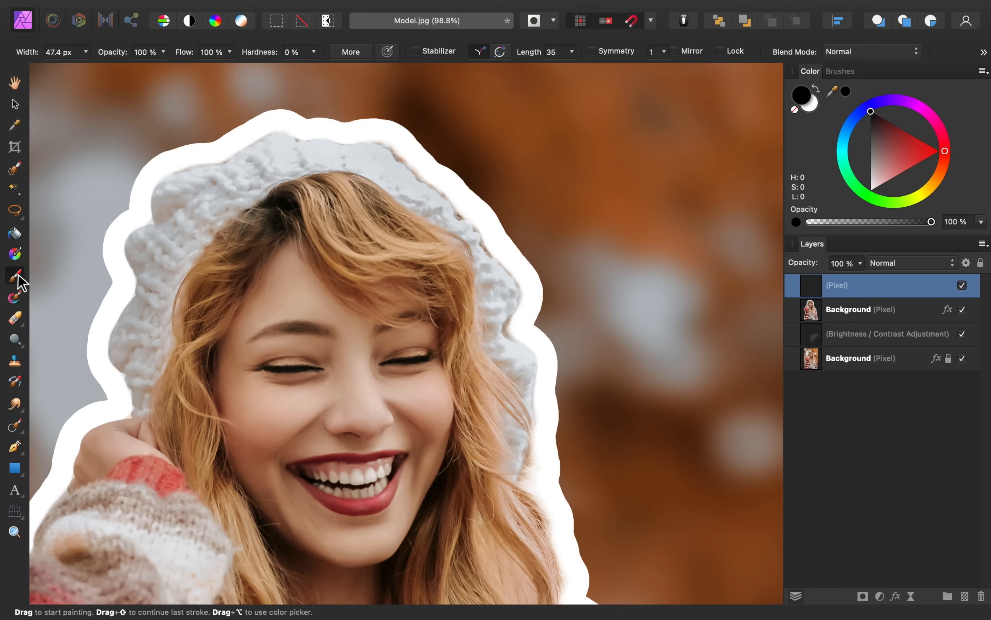
key(x)
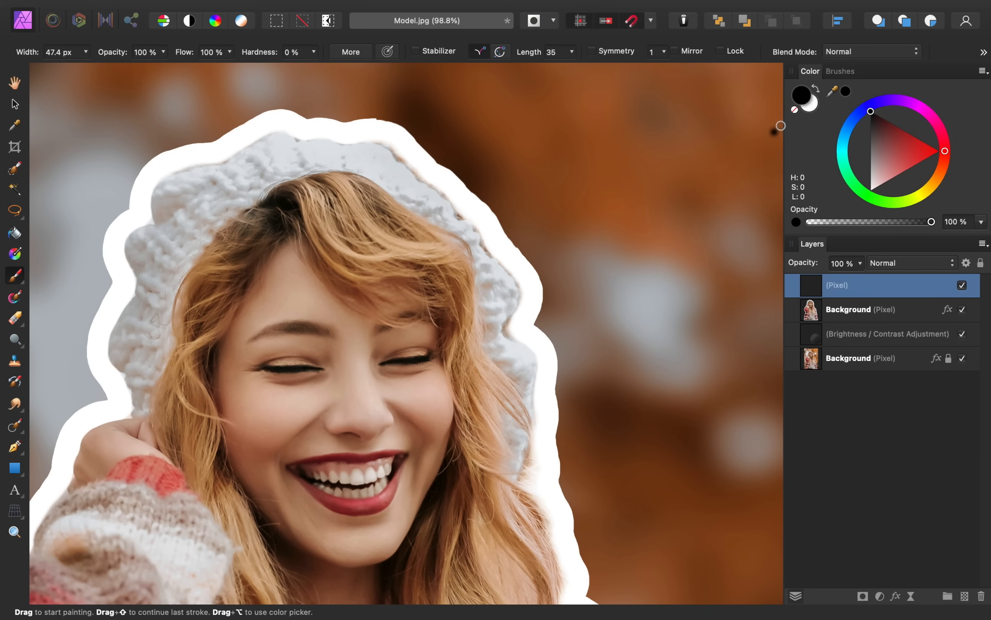
click(810, 107)
scroll(417, 167, up, 3)
scroll(417, 168, up, 2)
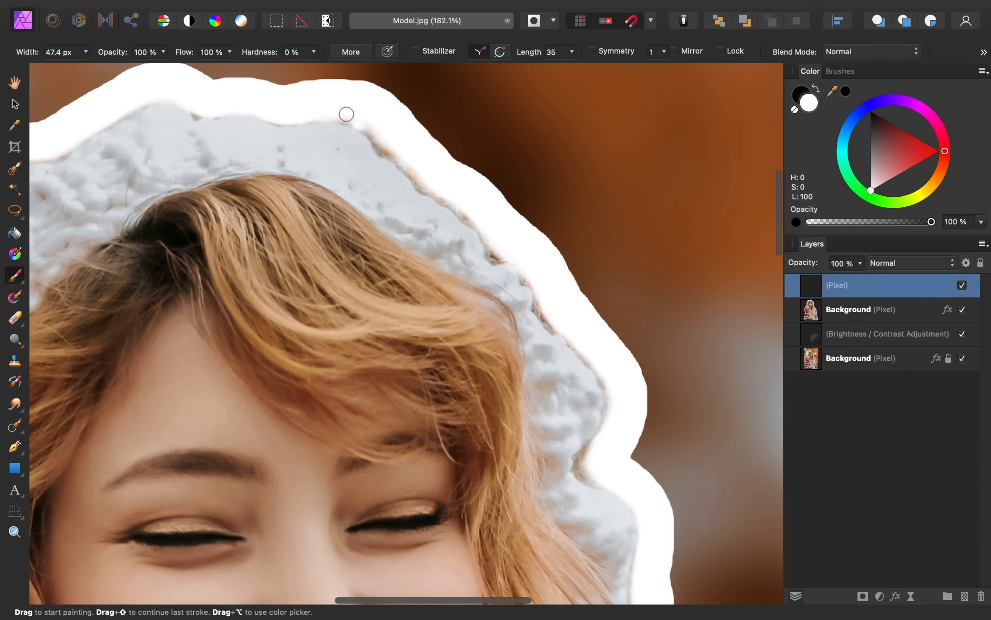
drag(367, 130, 408, 166)
mouse_move(358, 118)
mouse_down()
mouse_move(434, 190)
mouse_move(392, 155)
mouse_up()
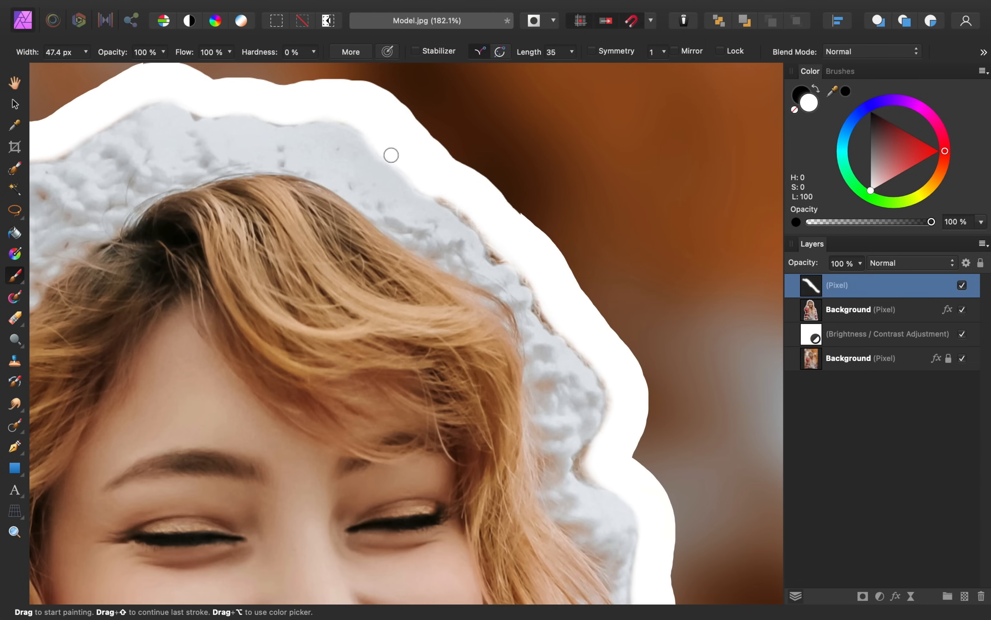
mouse_move(429, 185)
mouse_down()
mouse_move(494, 245)
mouse_move(484, 228)
mouse_move(497, 259)
mouse_move(509, 259)
mouse_move(496, 259)
mouse_move(486, 237)
mouse_move(524, 269)
mouse_move(563, 334)
mouse_move(540, 313)
mouse_move(526, 271)
mouse_move(601, 376)
mouse_move(607, 430)
mouse_move(579, 473)
mouse_move(606, 487)
mouse_move(580, 475)
mouse_move(578, 460)
mouse_move(605, 426)
mouse_move(588, 476)
mouse_move(629, 497)
mouse_move(624, 462)
mouse_up()
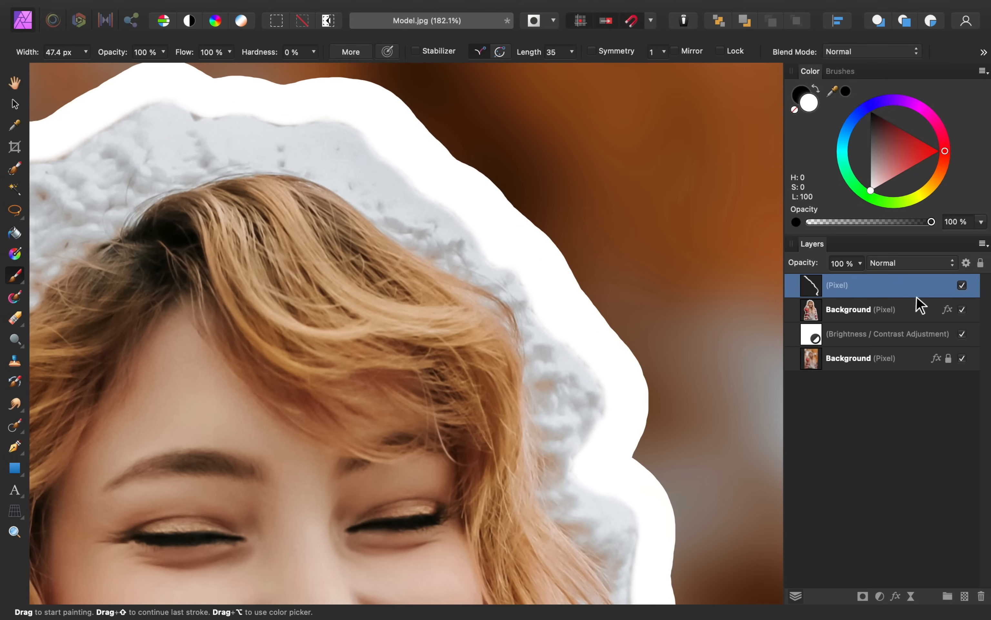
click(966, 286)
click(965, 287)
key(super+0)
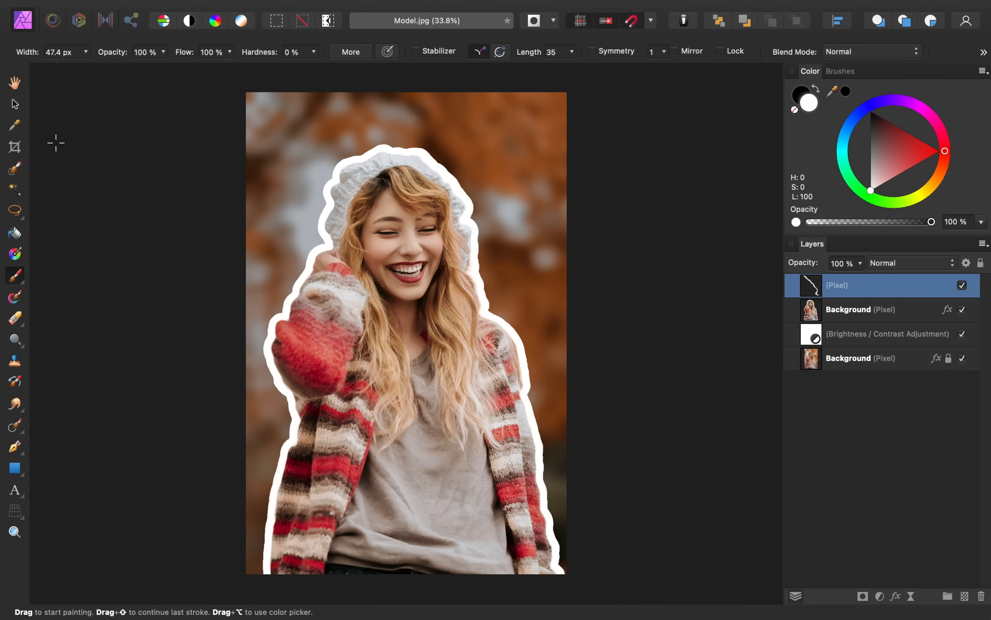
- Extend the canvas beyond the photo on all four sides with the Crop tool to 2893 x 4126 px
click(15, 148)
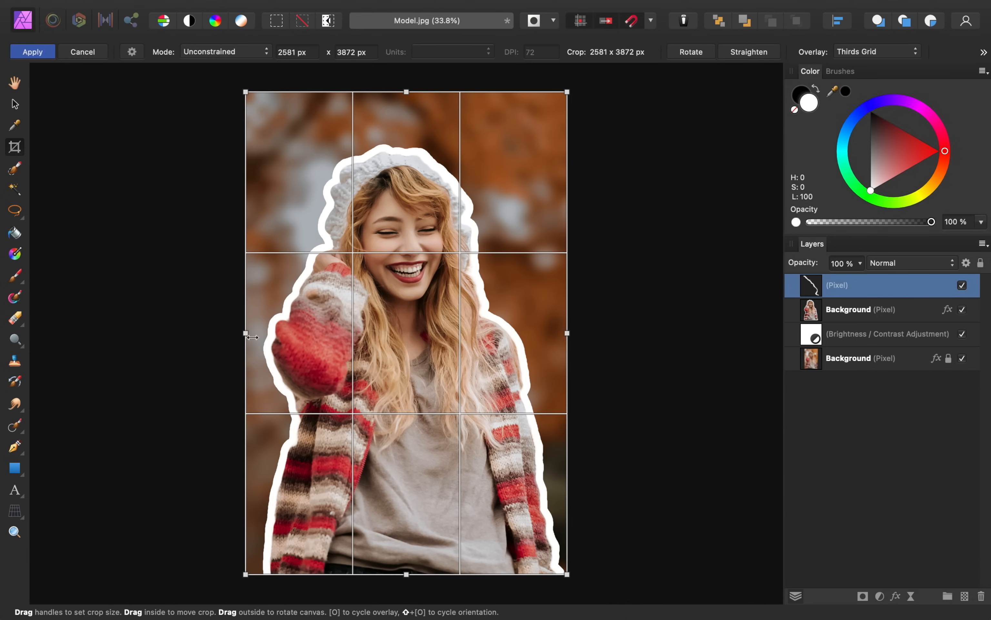
drag(245, 334, 228, 333)
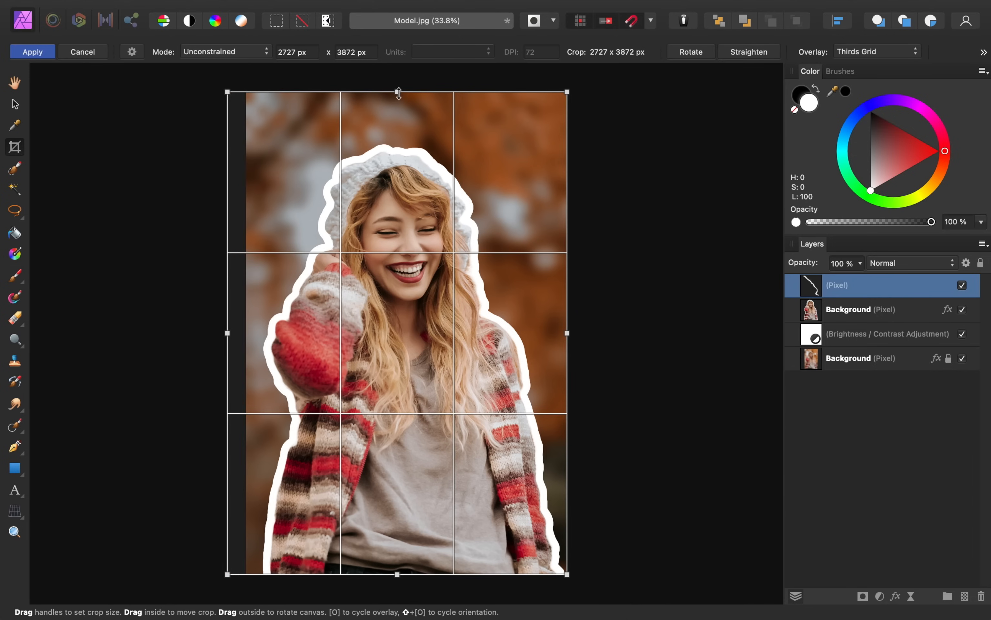
drag(398, 85, 397, 76)
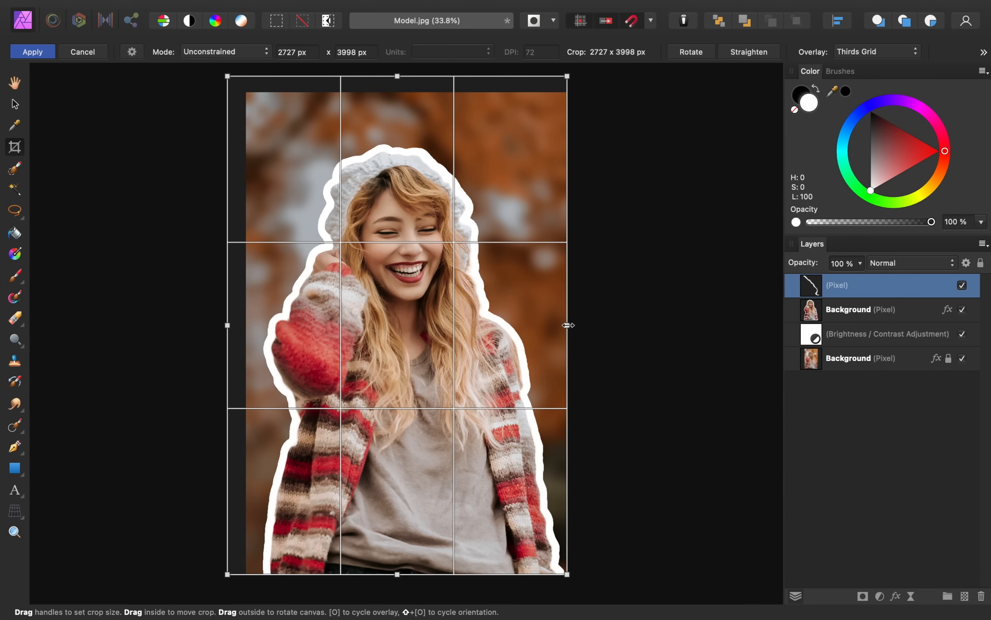
drag(568, 325, 588, 326)
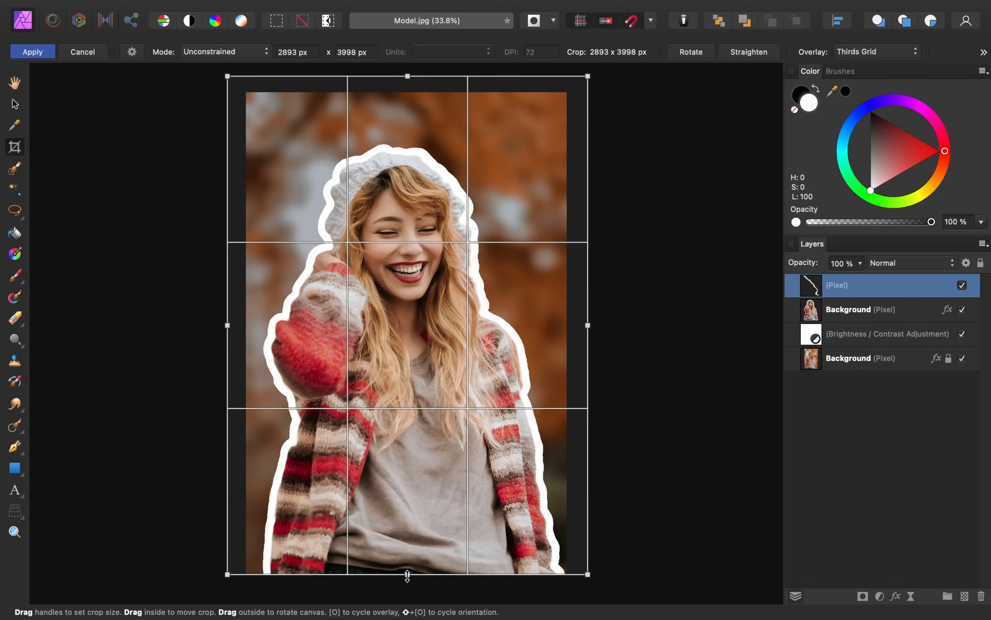
drag(410, 575, 408, 590)
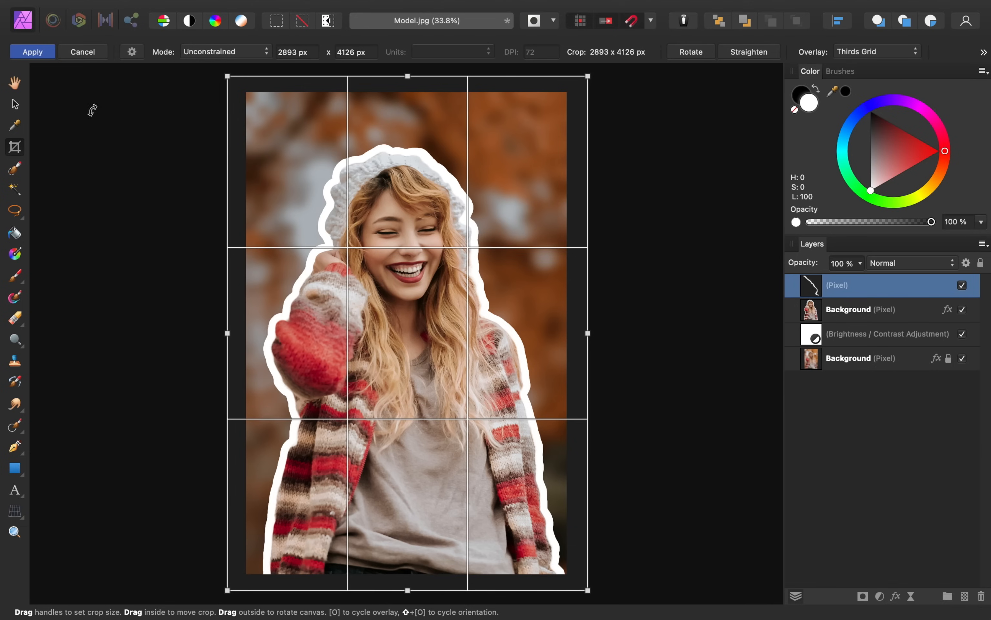
click(40, 53)
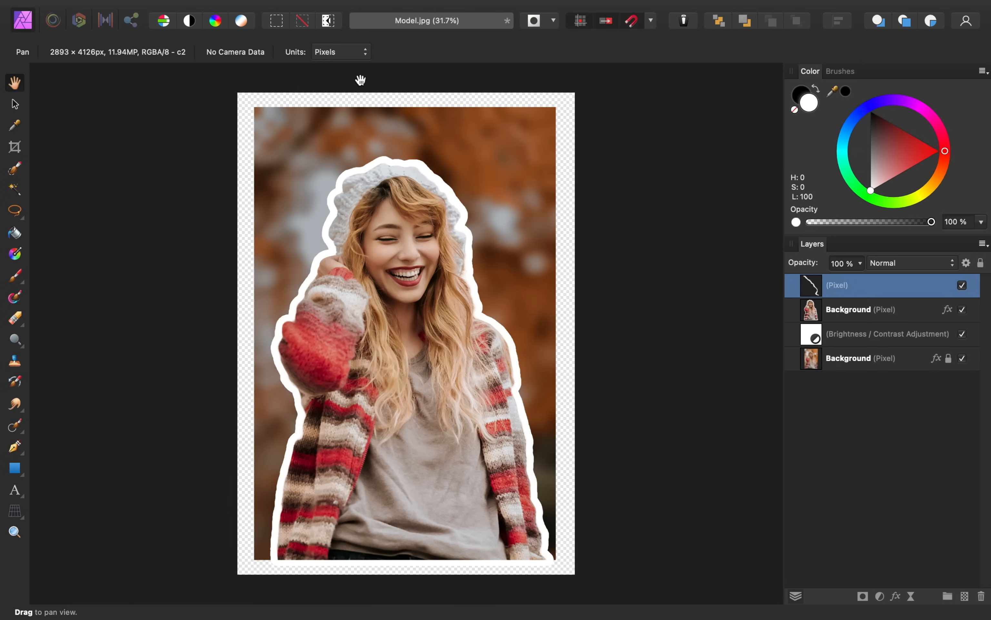
- Add a fill layer, set its colour to black and move it beneath all other layers as a border
mouse_move(221, 9)
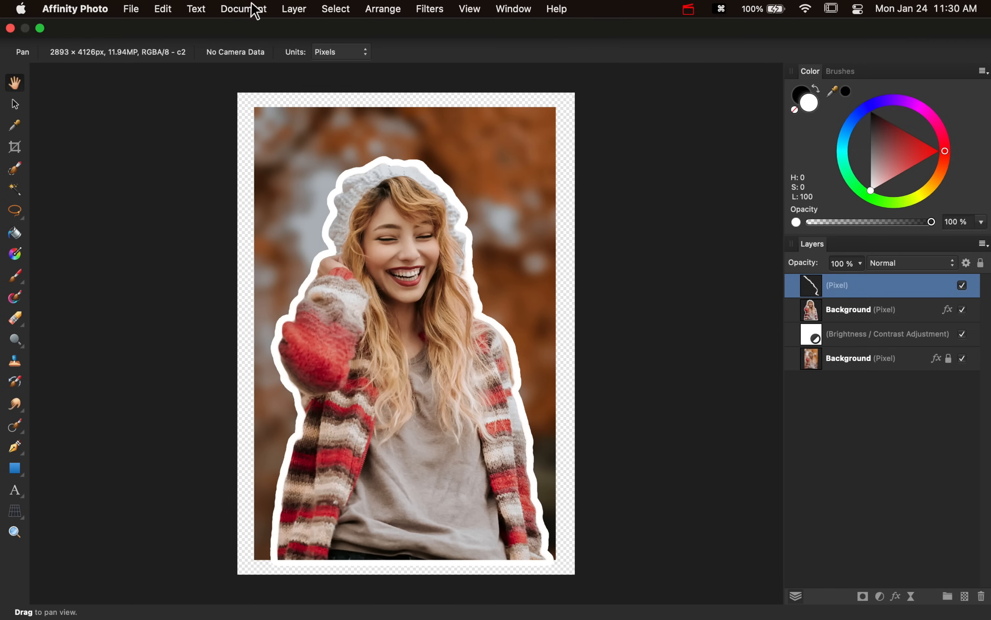
click(303, 15)
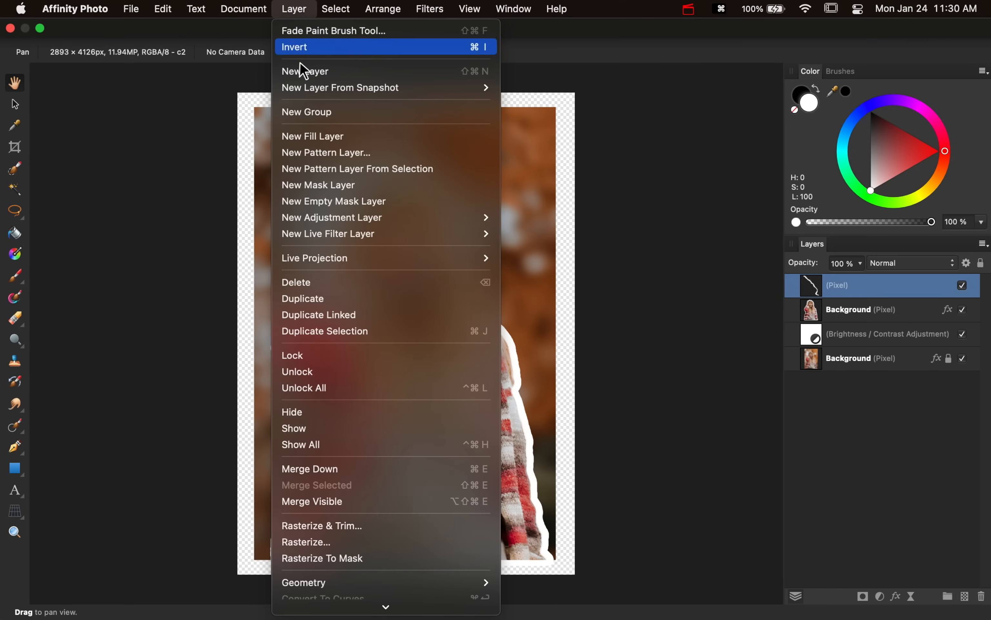
click(364, 136)
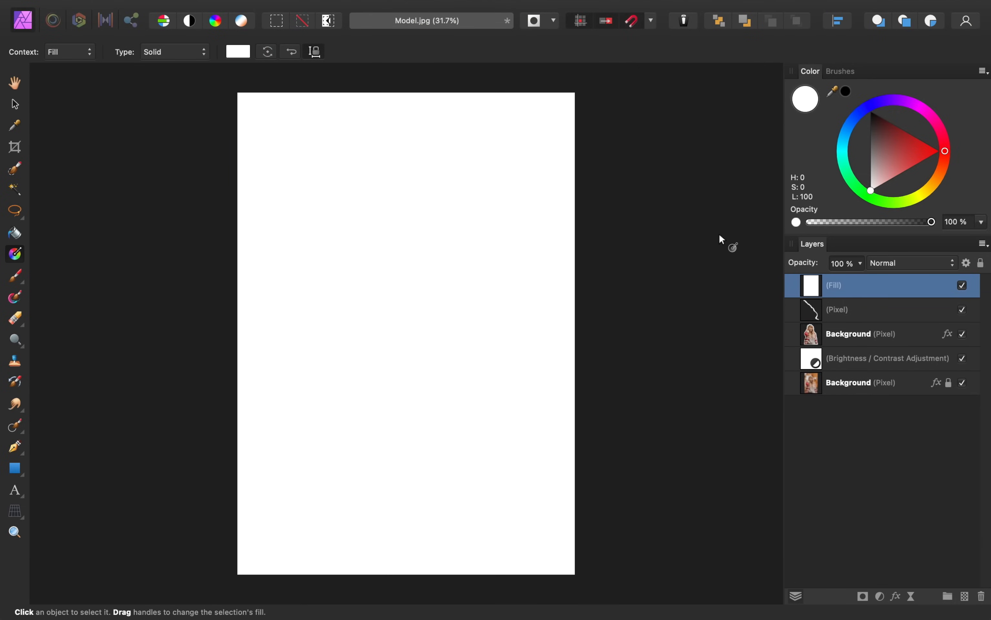
drag(880, 160, 864, 93)
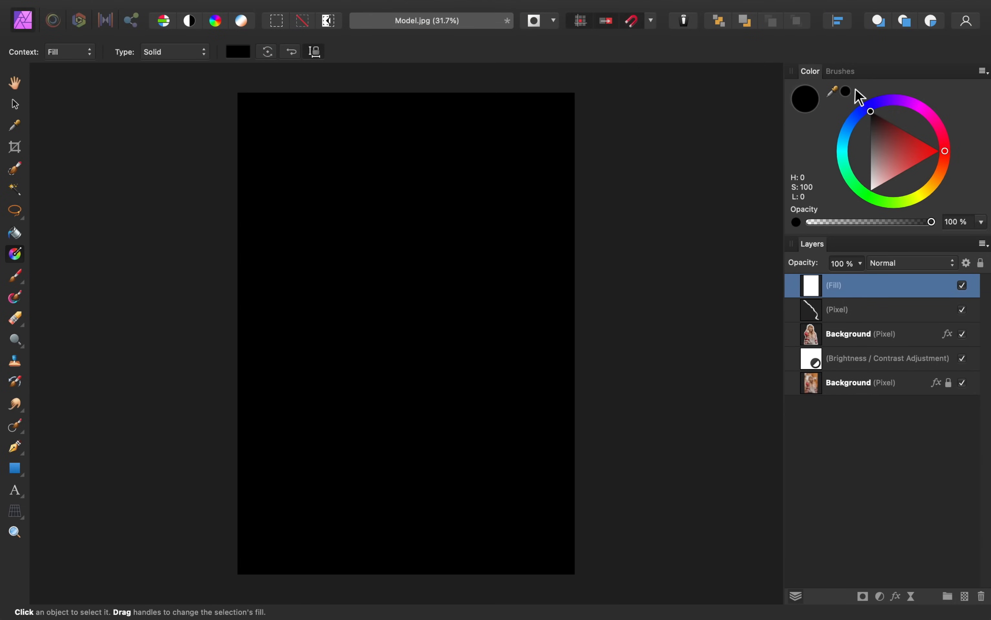
drag(831, 292, 812, 422)
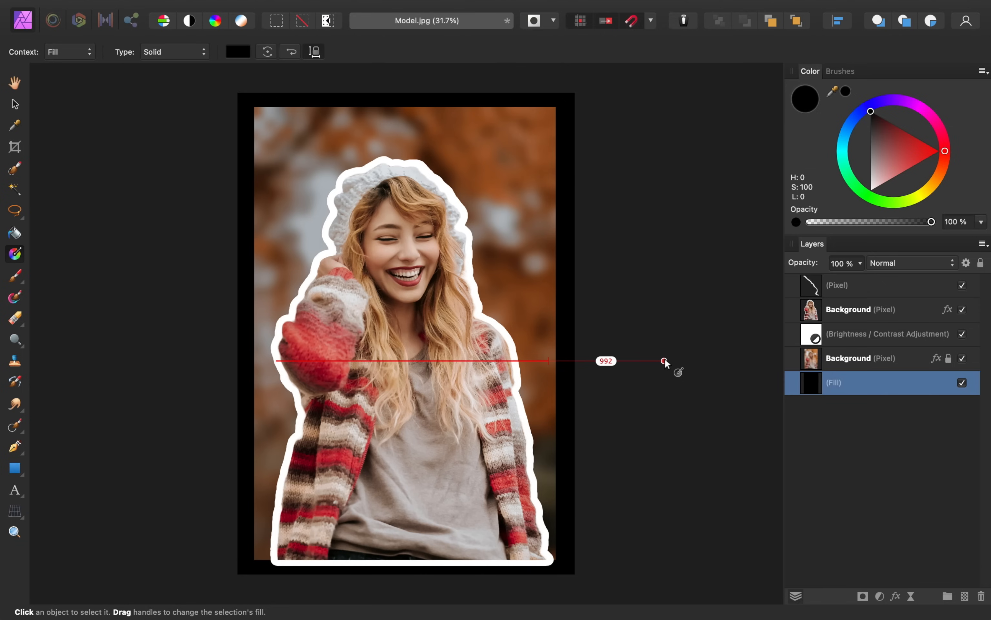
- Undo the black fill layer and the canvas enlargement
key(super+z)
key(super+z)
key(super+z)
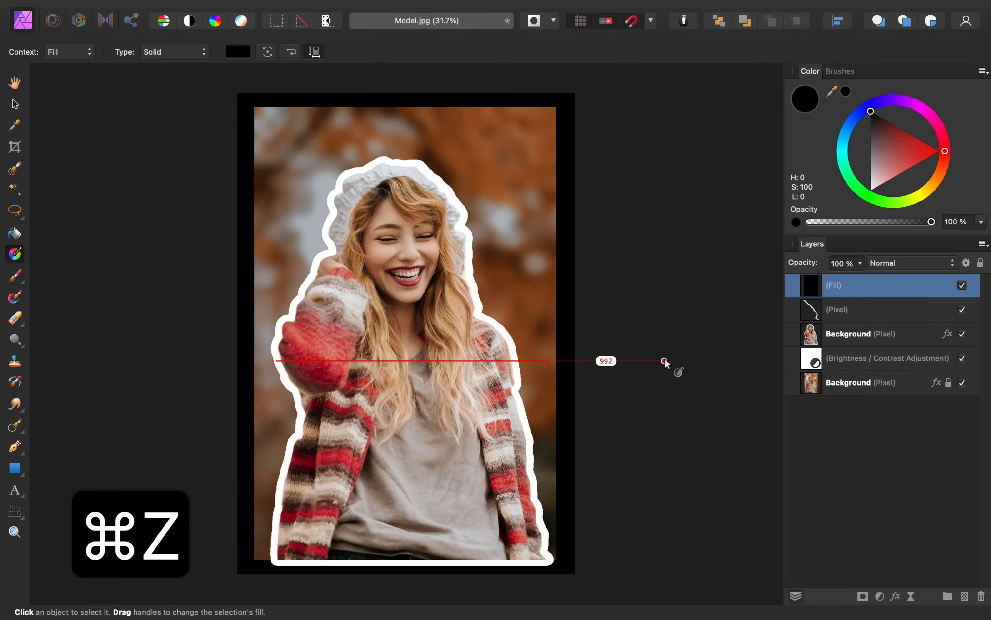
key(super+z)
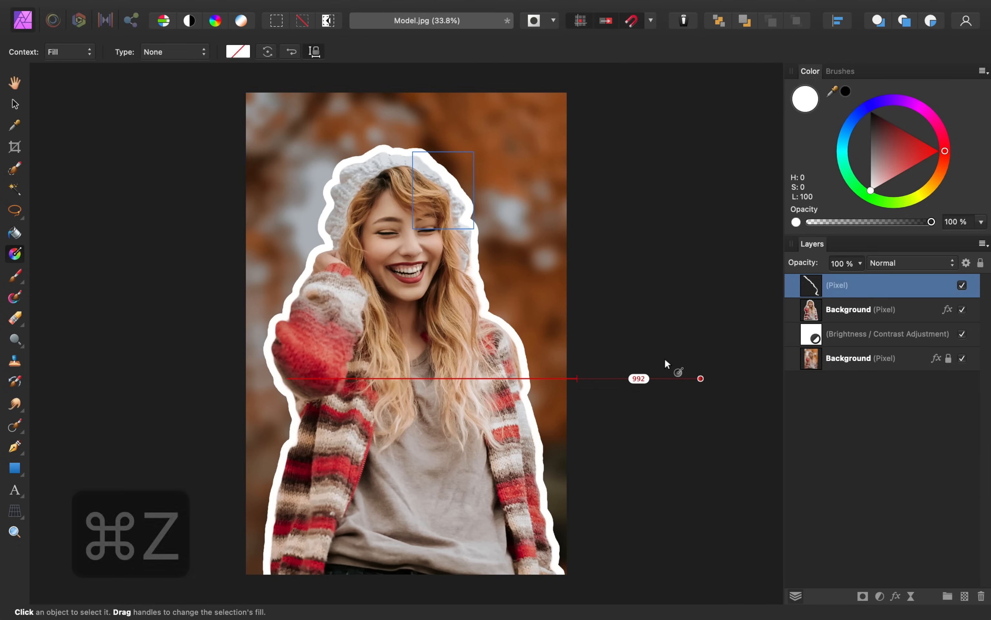
- Merge all visible layers into a new pixel layer and delete the four original layers beneath it
click(886, 421)
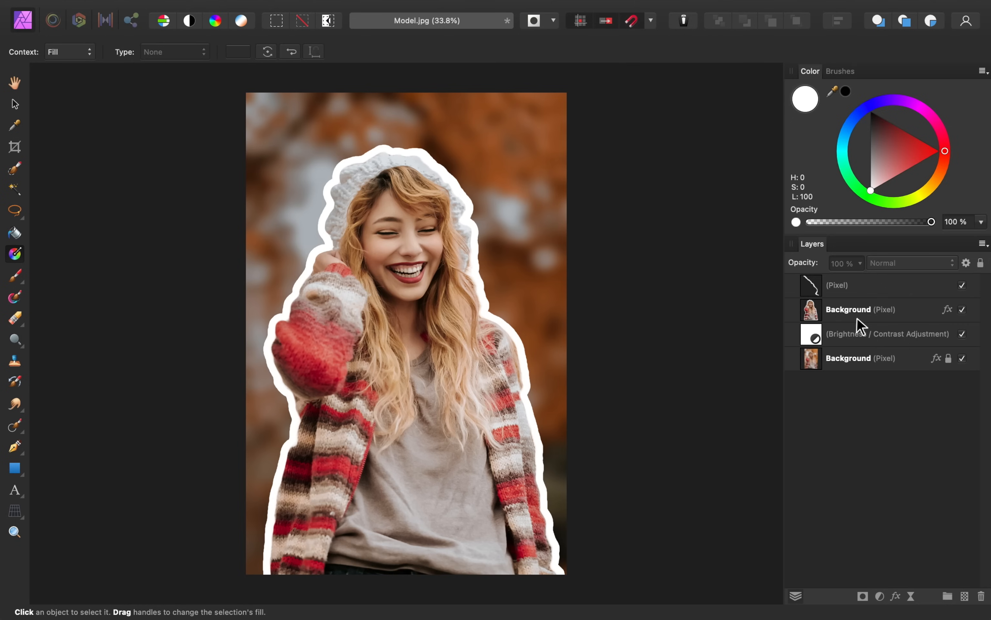
right_click(857, 289)
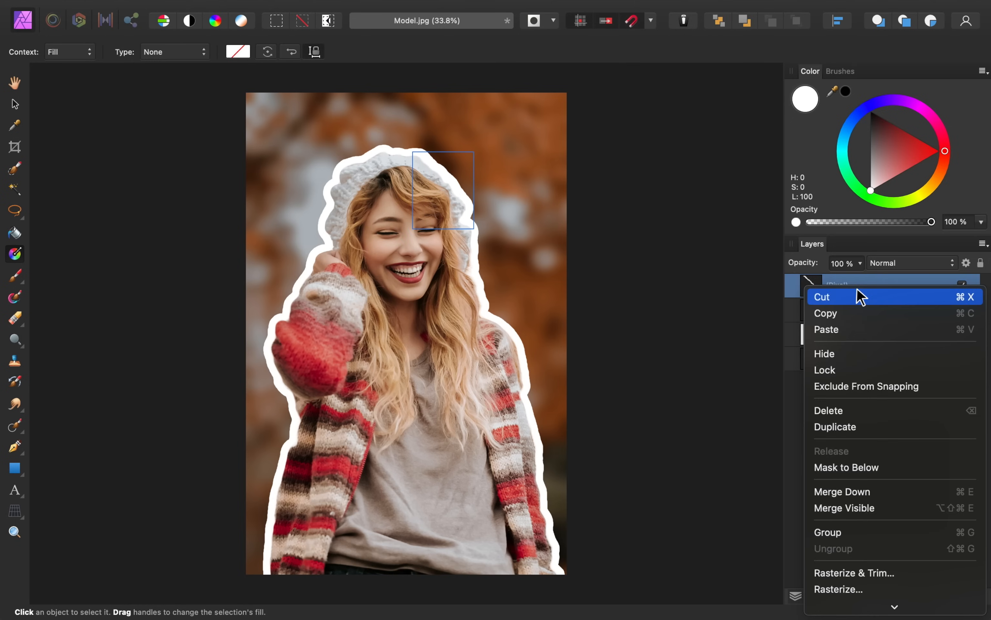
click(891, 518)
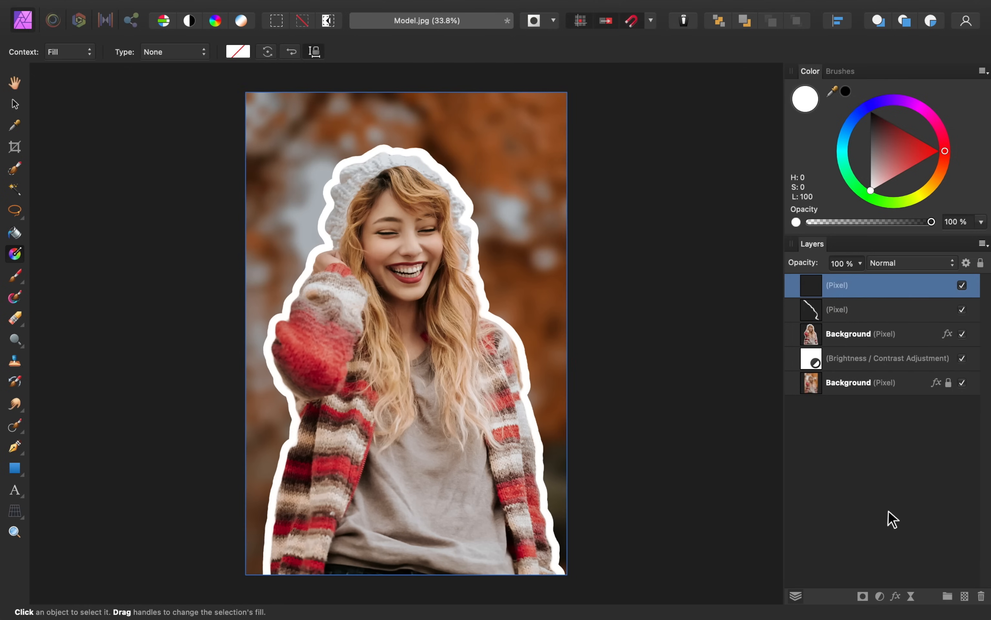
click(862, 313)
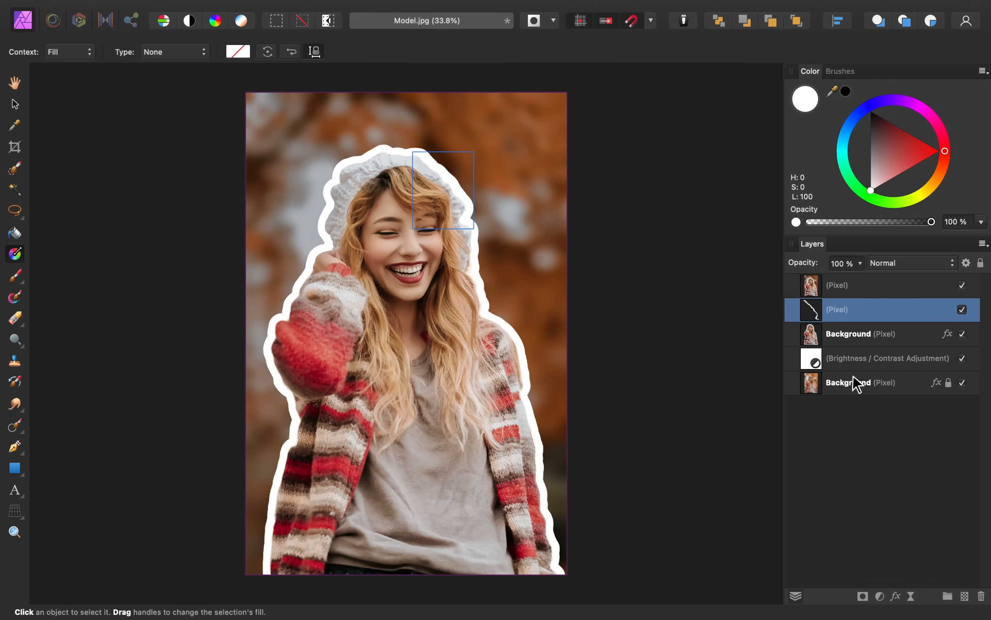
shift+click(856, 383)
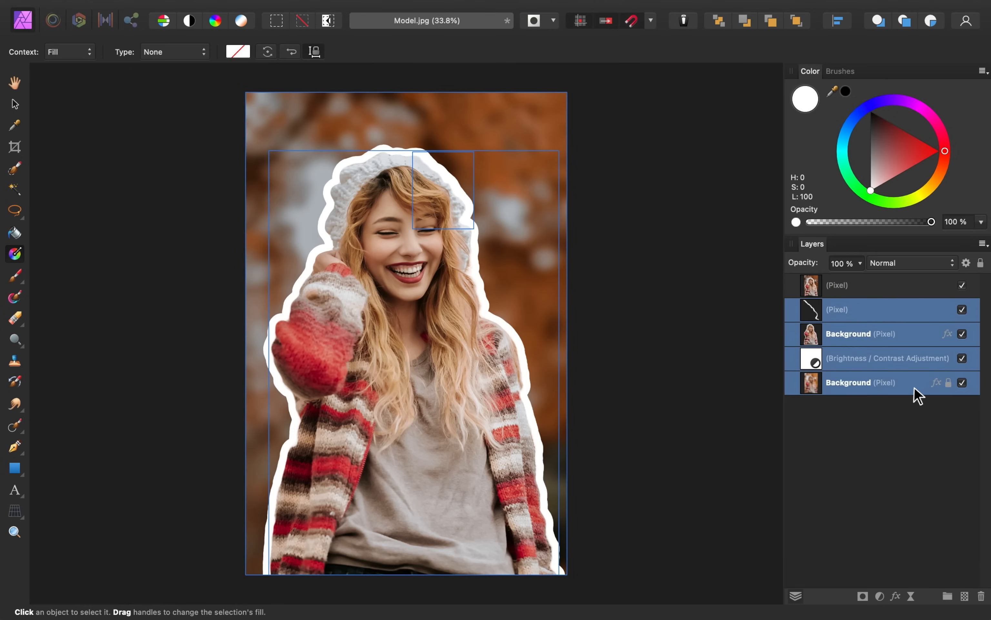
key(BackSpace)
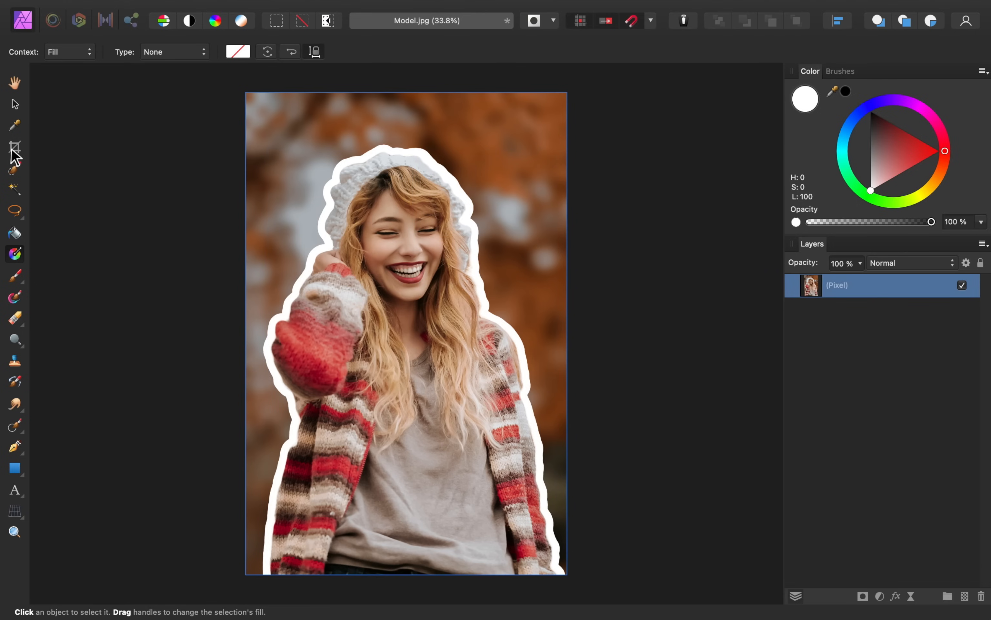
- Try extending the canvas below the merged photo to a height of 4009 px, and undo the crop
key(c)
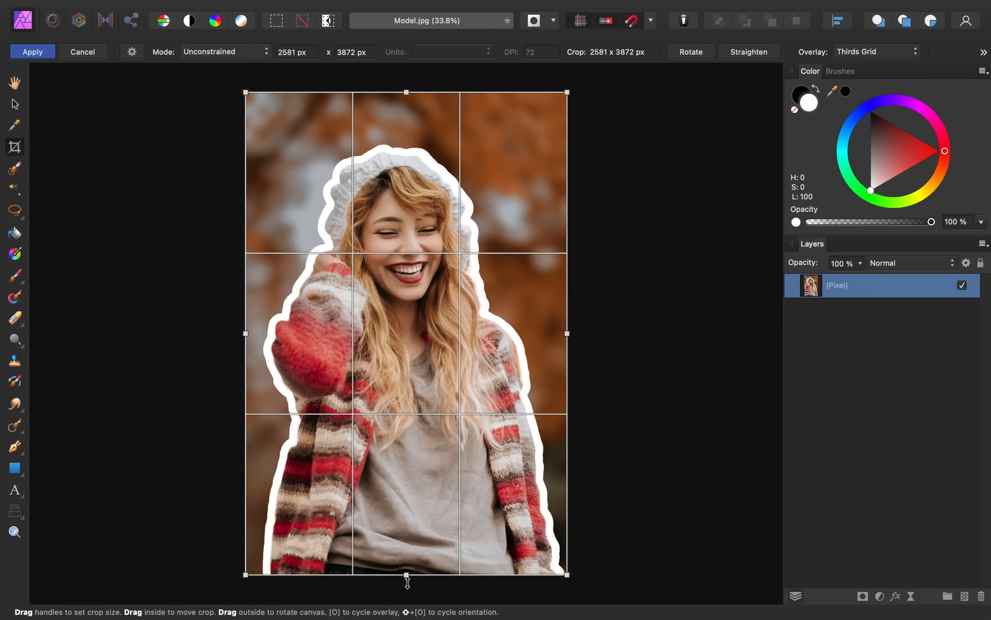
drag(406, 574, 407, 591)
key(Return)
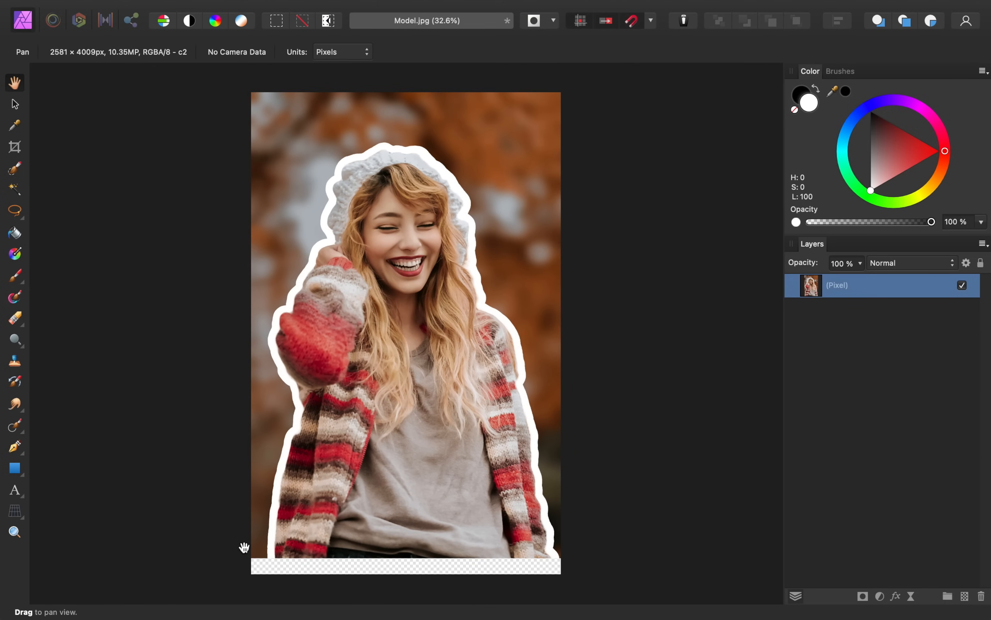
key(super+z)
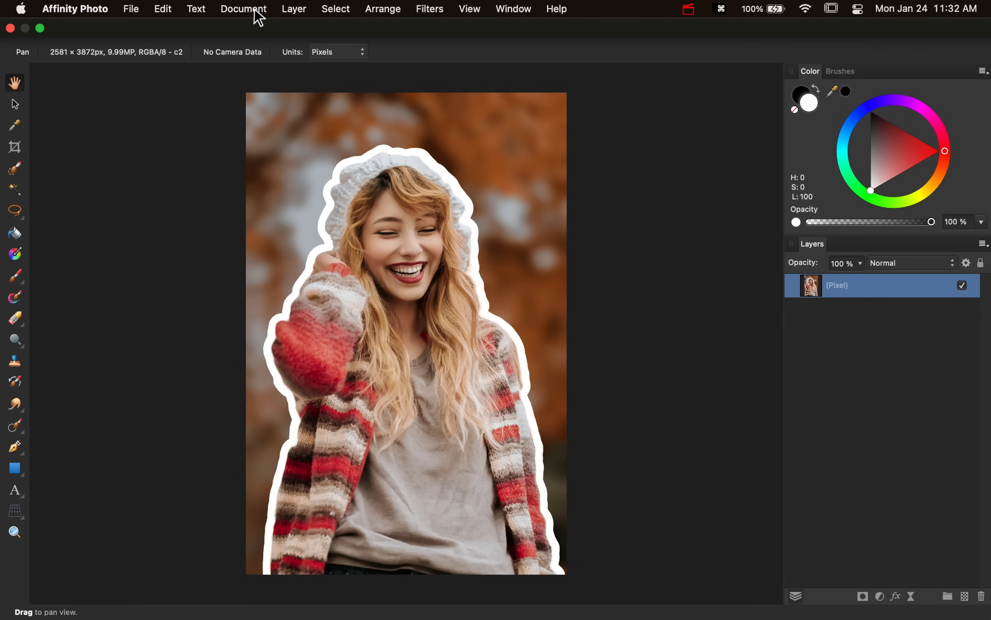
- Resize the canvas with unlinked proportions to 2781 × 4072 px, adding 200 px each way around a centre anchor
click(259, 12)
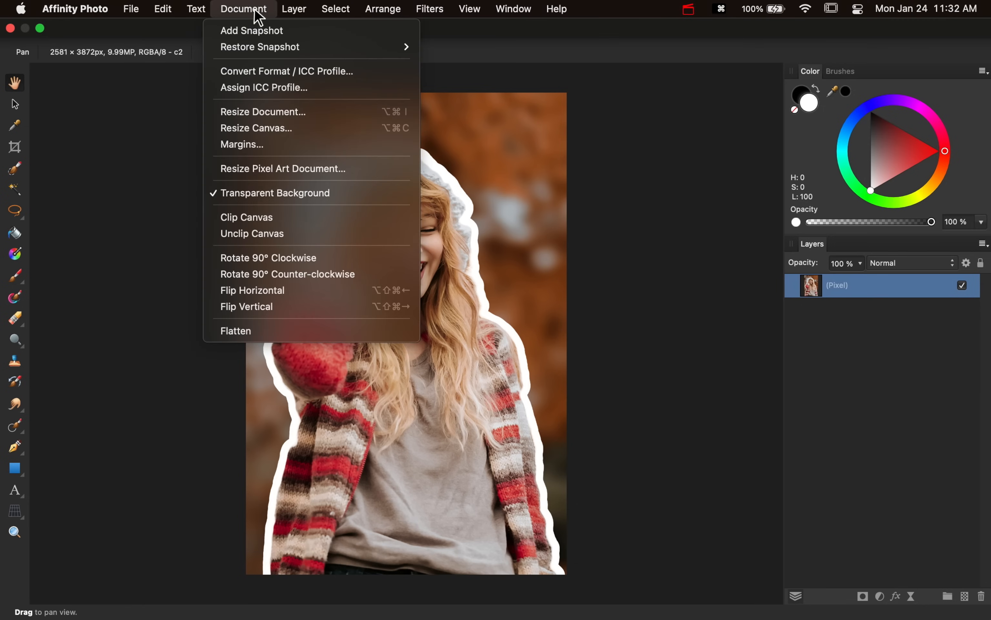
click(312, 136)
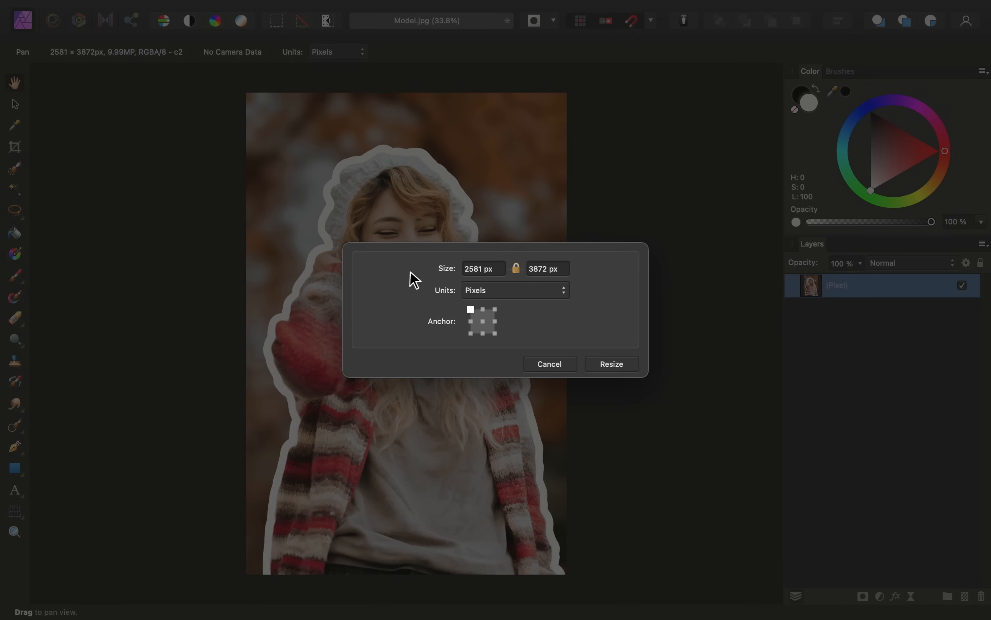
click(516, 270)
click(514, 264)
click(496, 269)
text(+200)
key(Return)
click(565, 271)
text(+200)
key(Return)
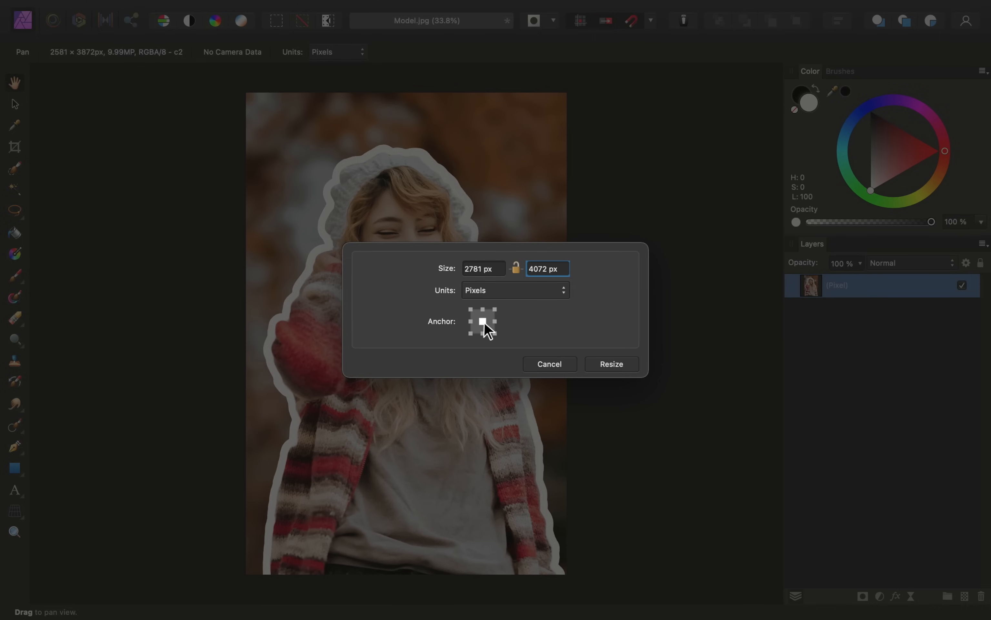
click(617, 366)
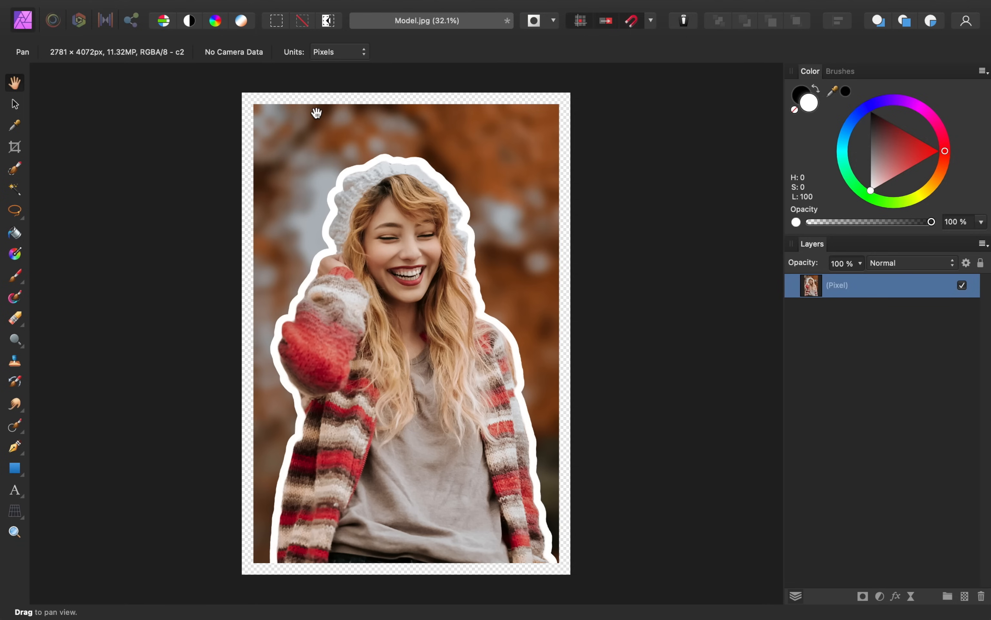
- Add a fill layer beneath the merged photo layer as a border and recolour it to a muted dark red
mouse_move(237, 5)
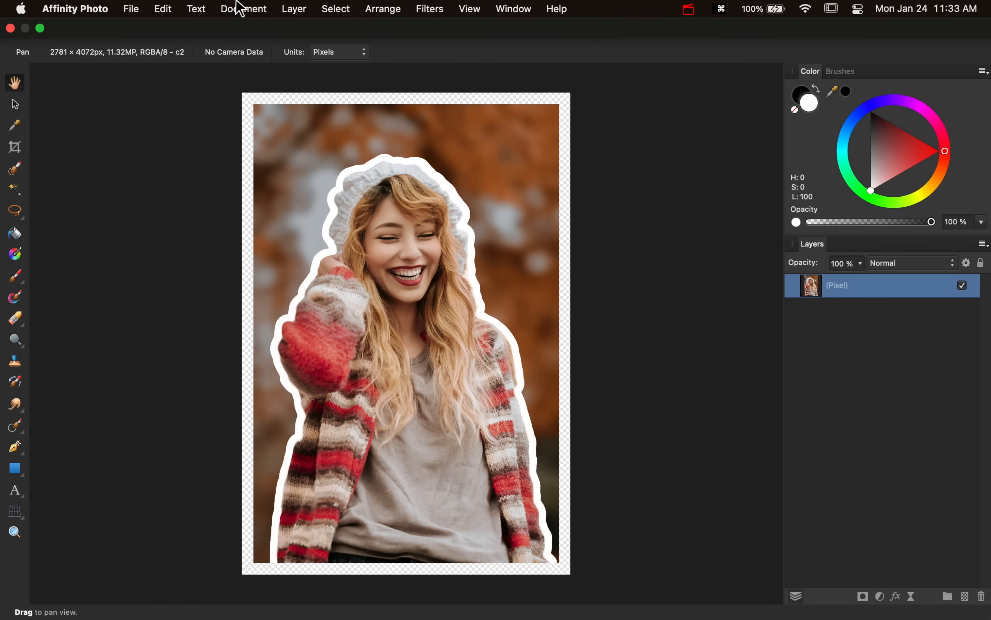
click(307, 16)
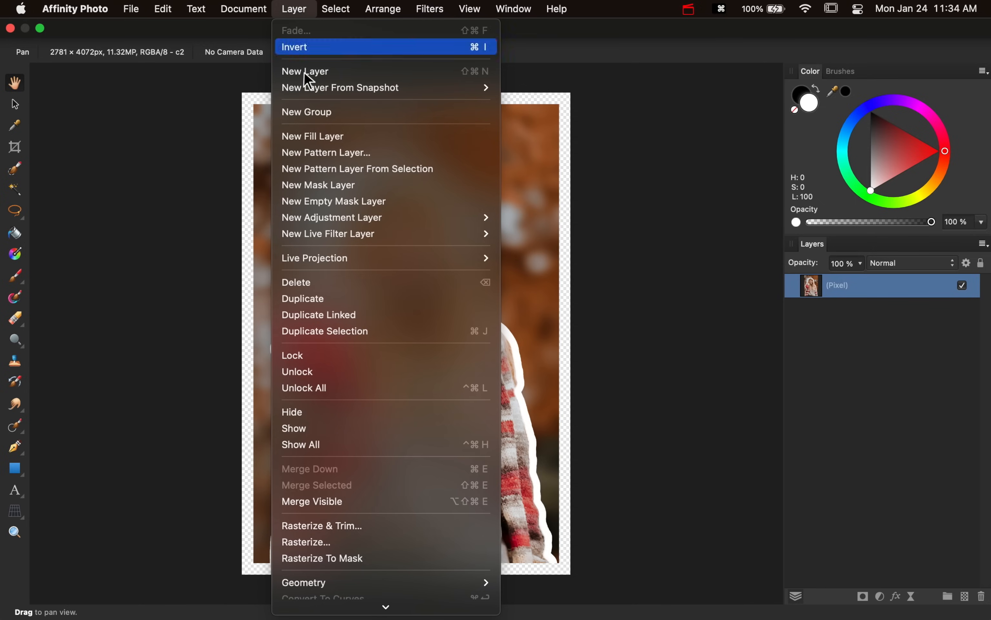
click(407, 139)
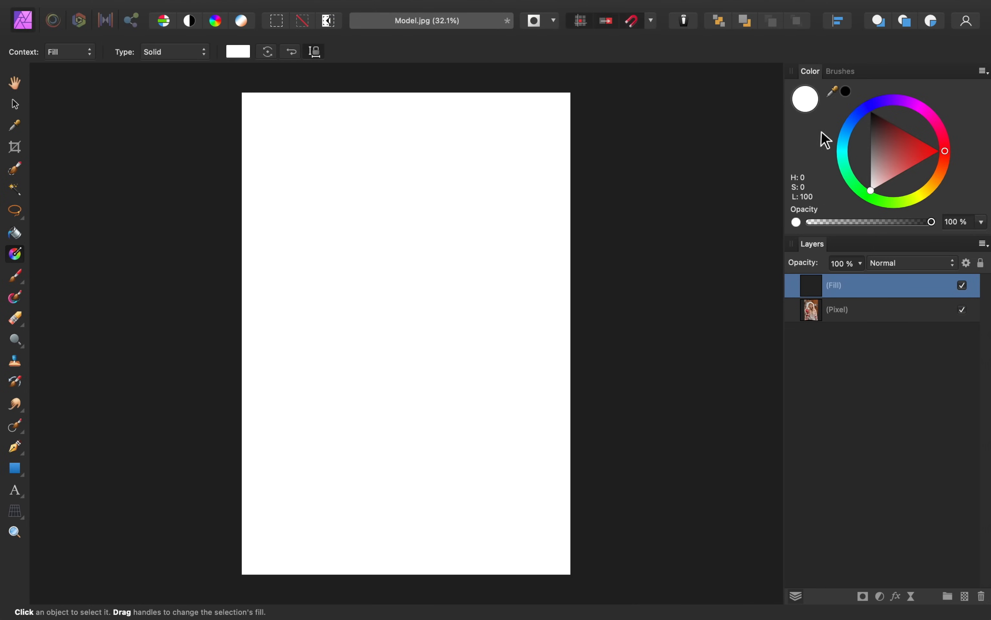
drag(839, 295, 836, 345)
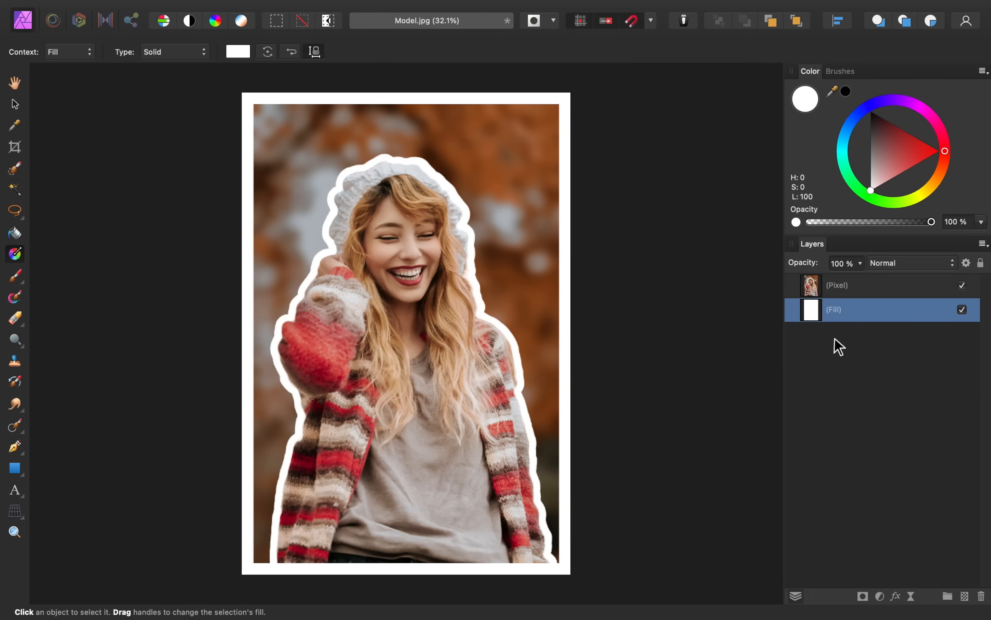
click(890, 152)
mouse_move(890, 152)
mouse_down()
mouse_move(907, 147)
mouse_move(887, 137)
mouse_up()
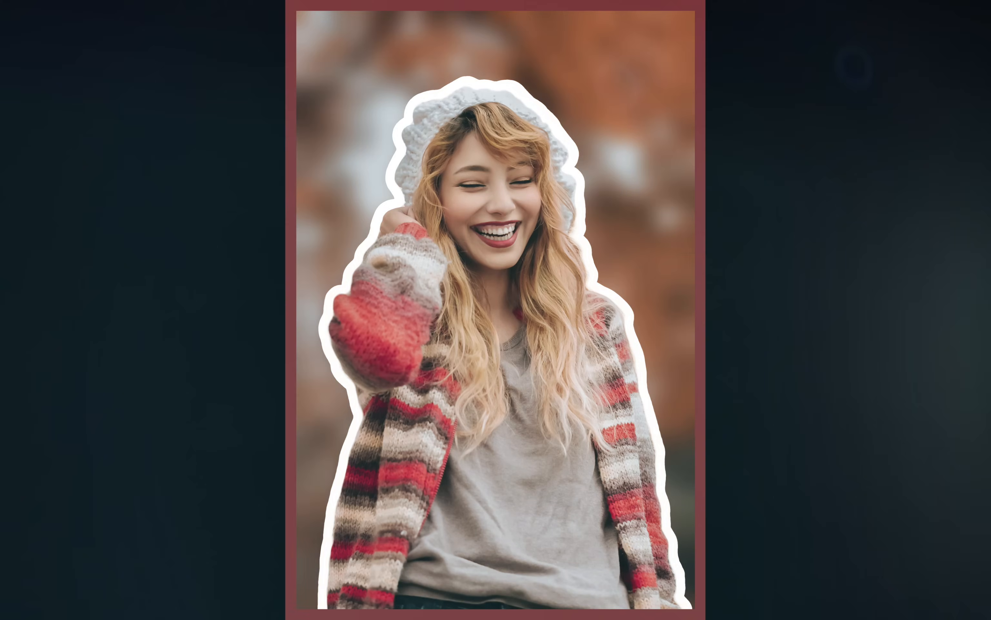